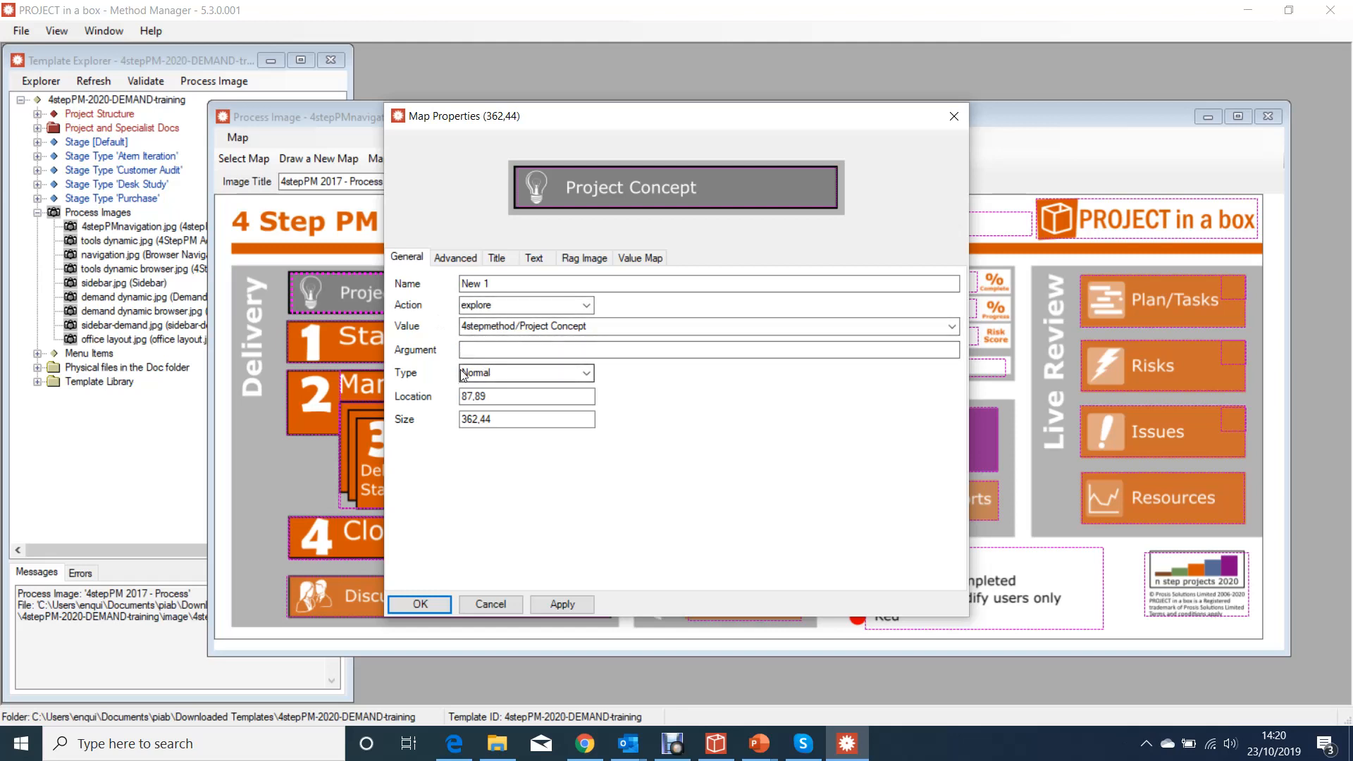
Check the map types available for the Project Concept map and close its properties.
left_click(587, 374)
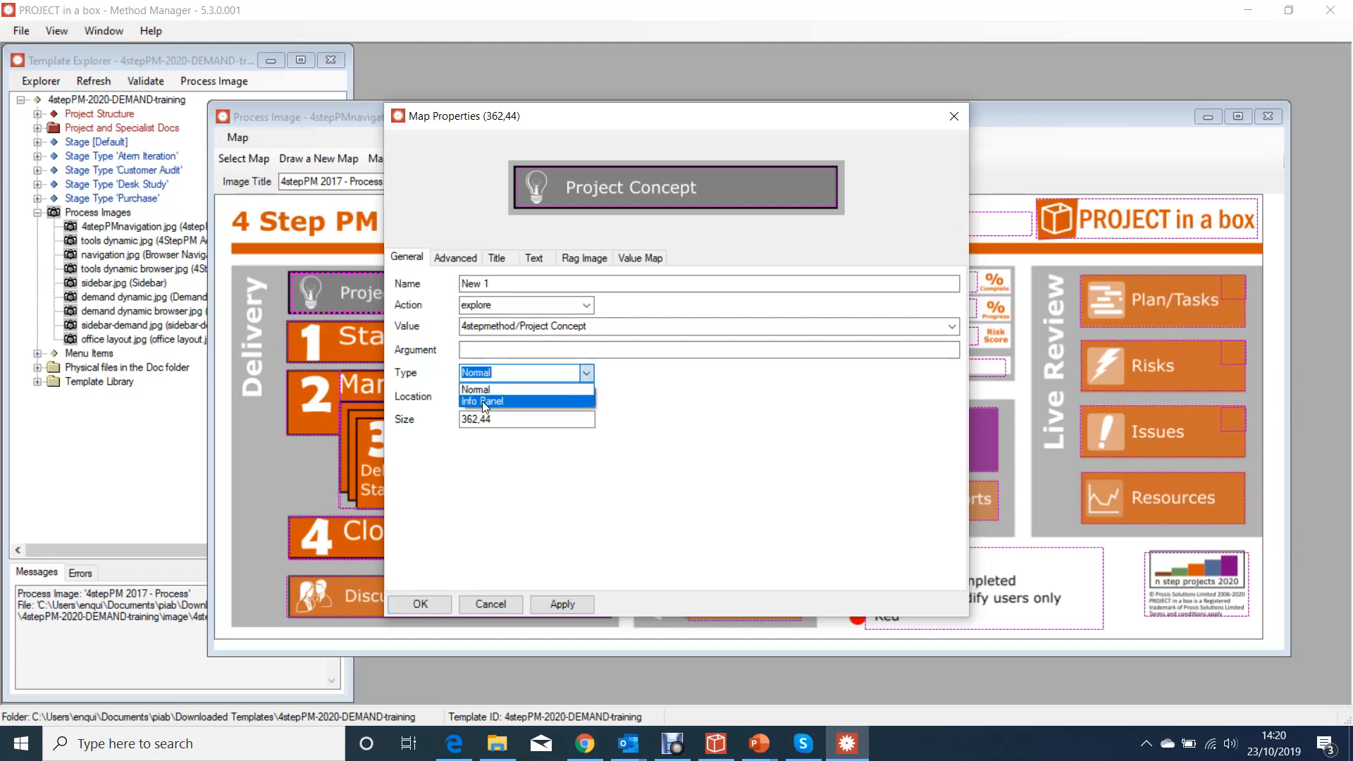
left_click(954, 116)
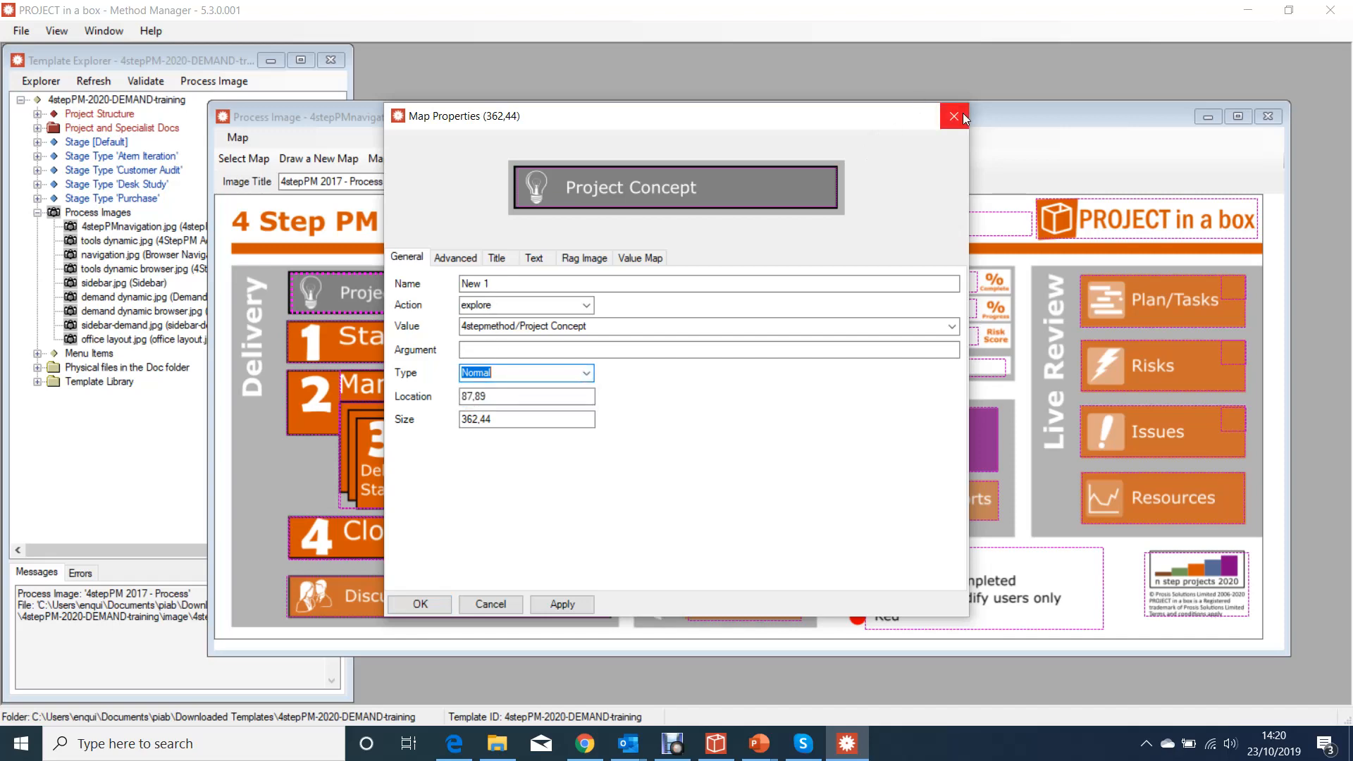
left_click(954, 116)
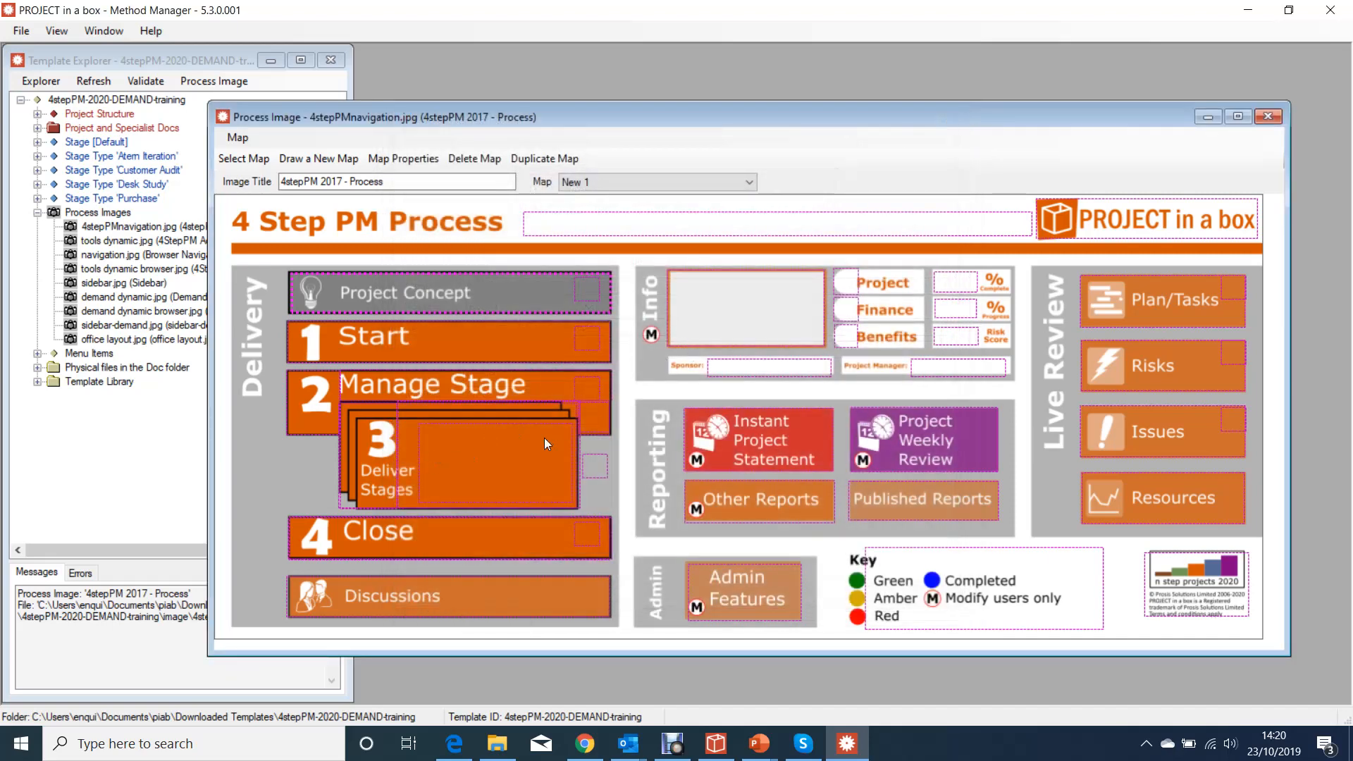
Inspect the text settings of the large description panel in the Info section, leaving them as they are.
double_click(741, 313)
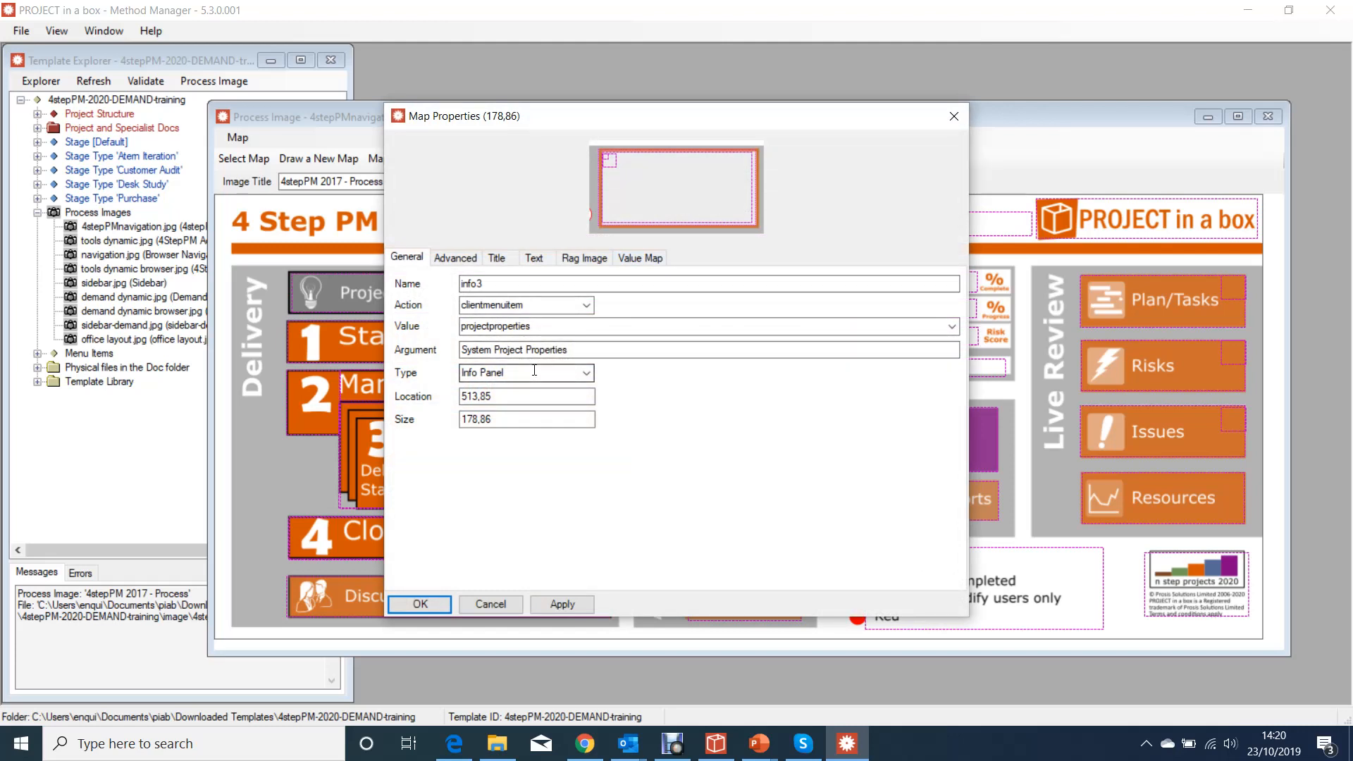
left_click(533, 258)
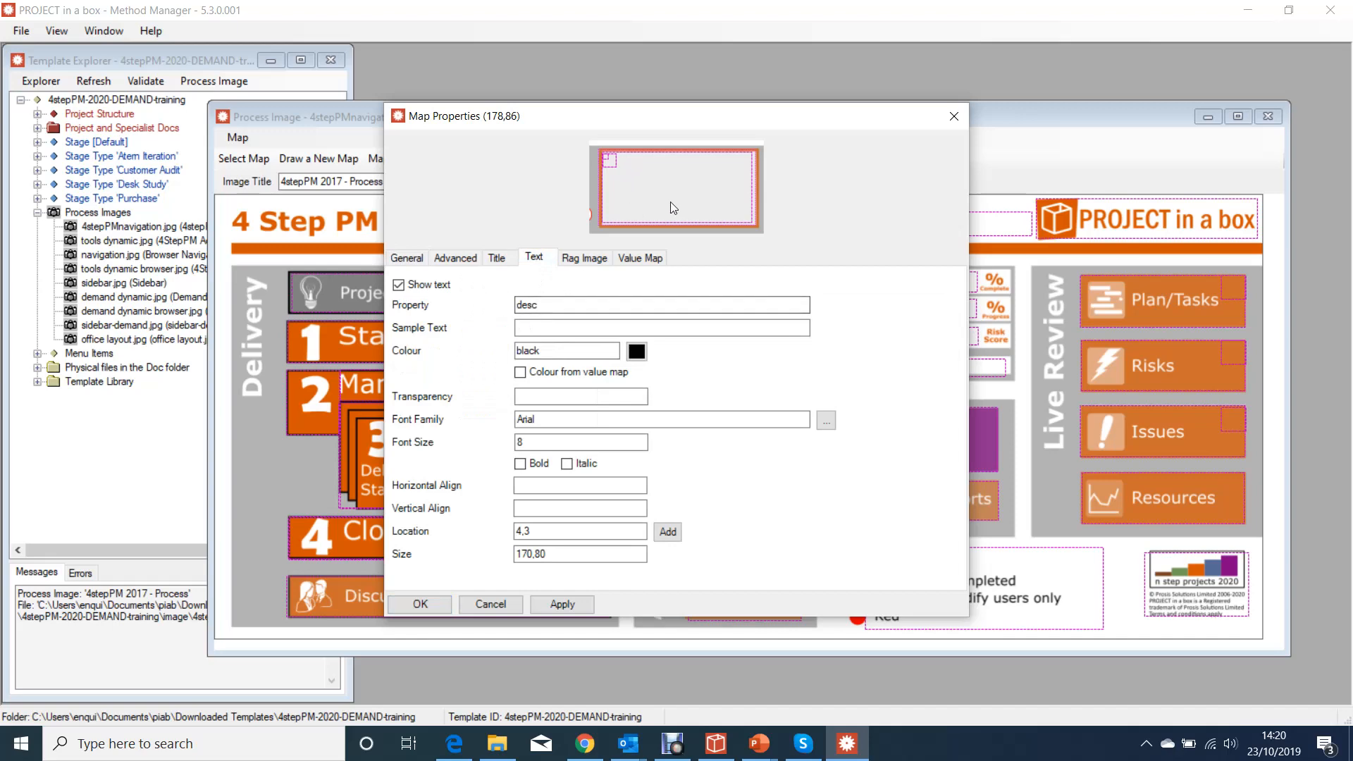
left_click(954, 116)
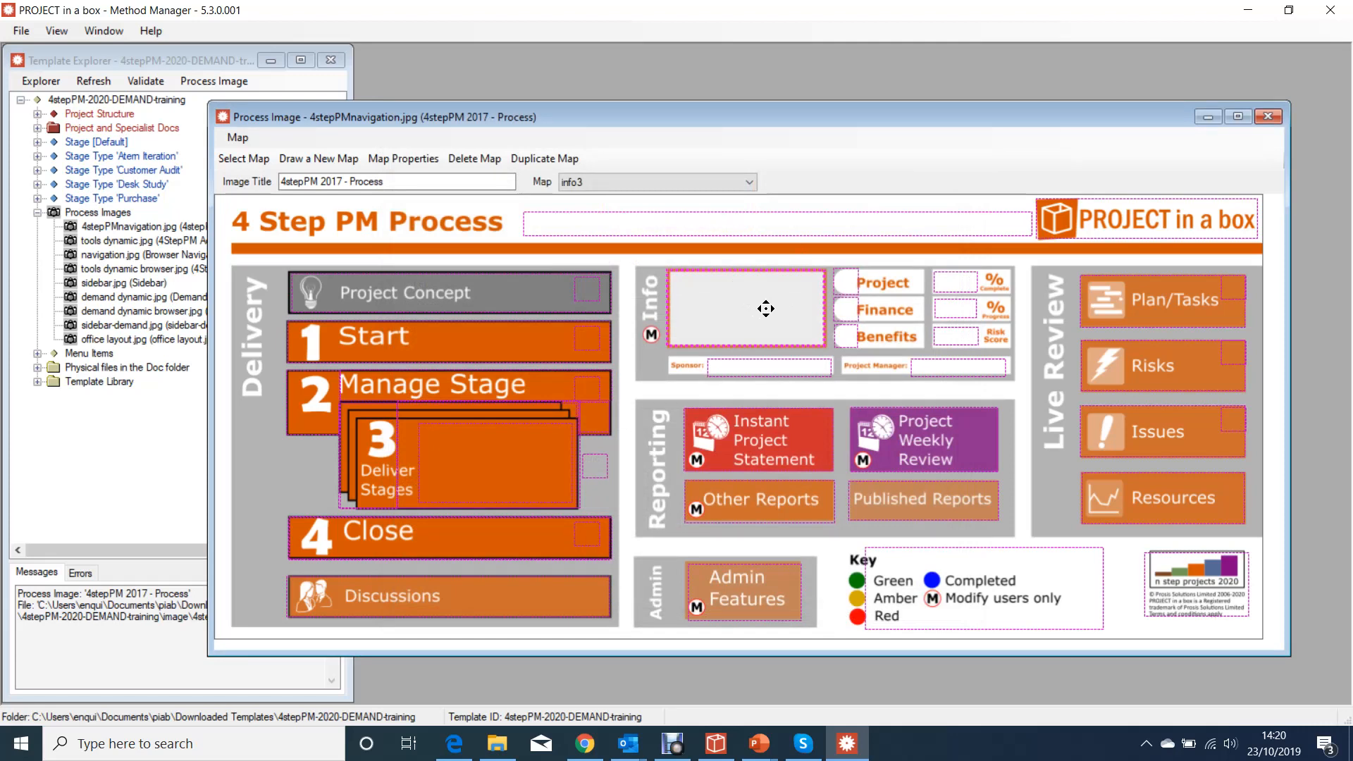
Inspect the general and text settings of the % Complete info panel without changing them.
double_click(968, 289)
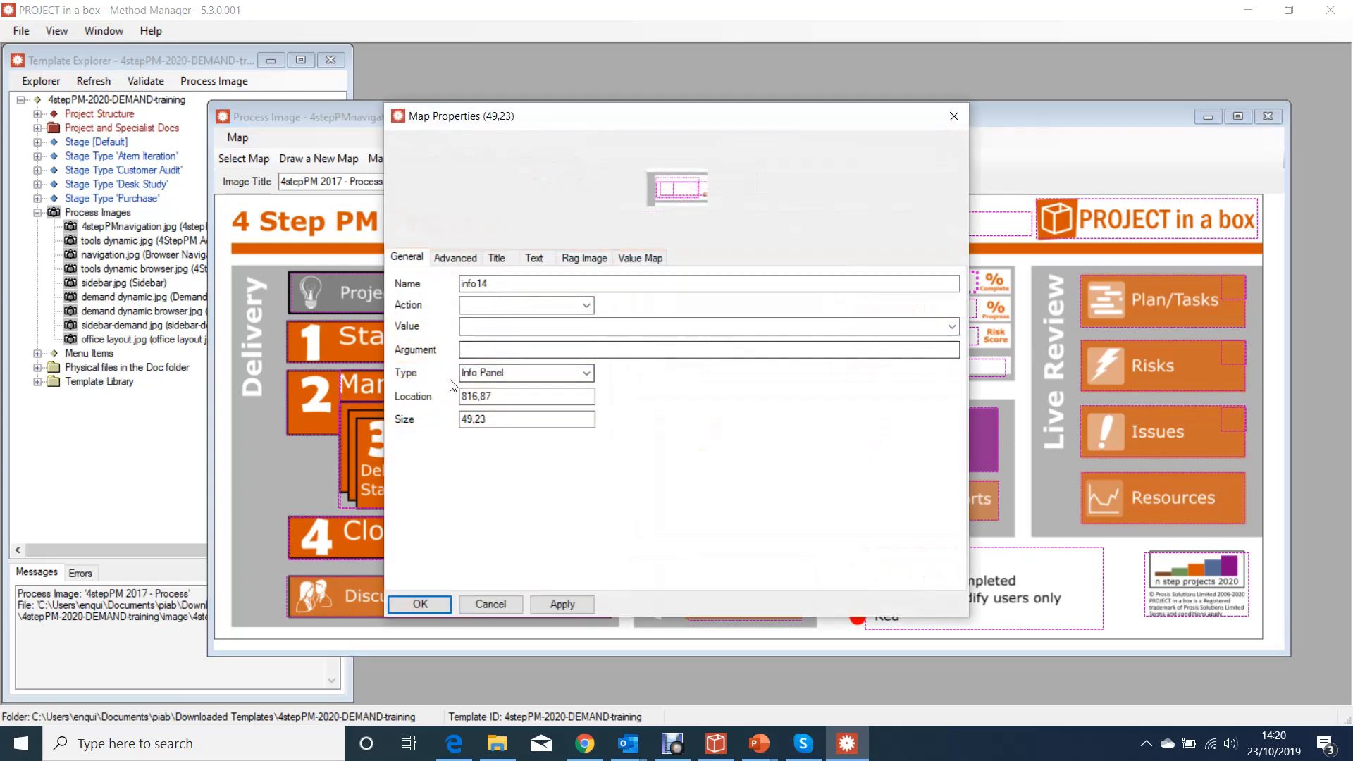
left_click(533, 258)
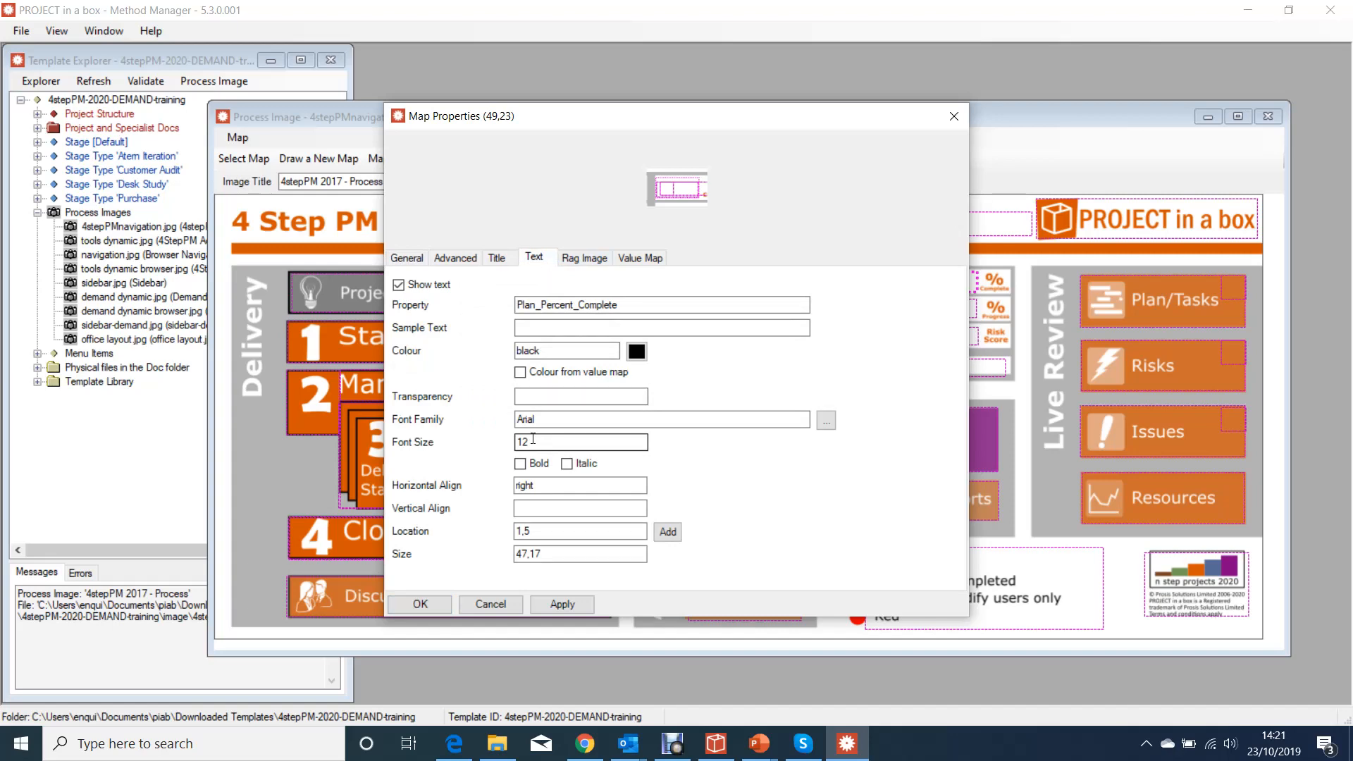
left_click(954, 116)
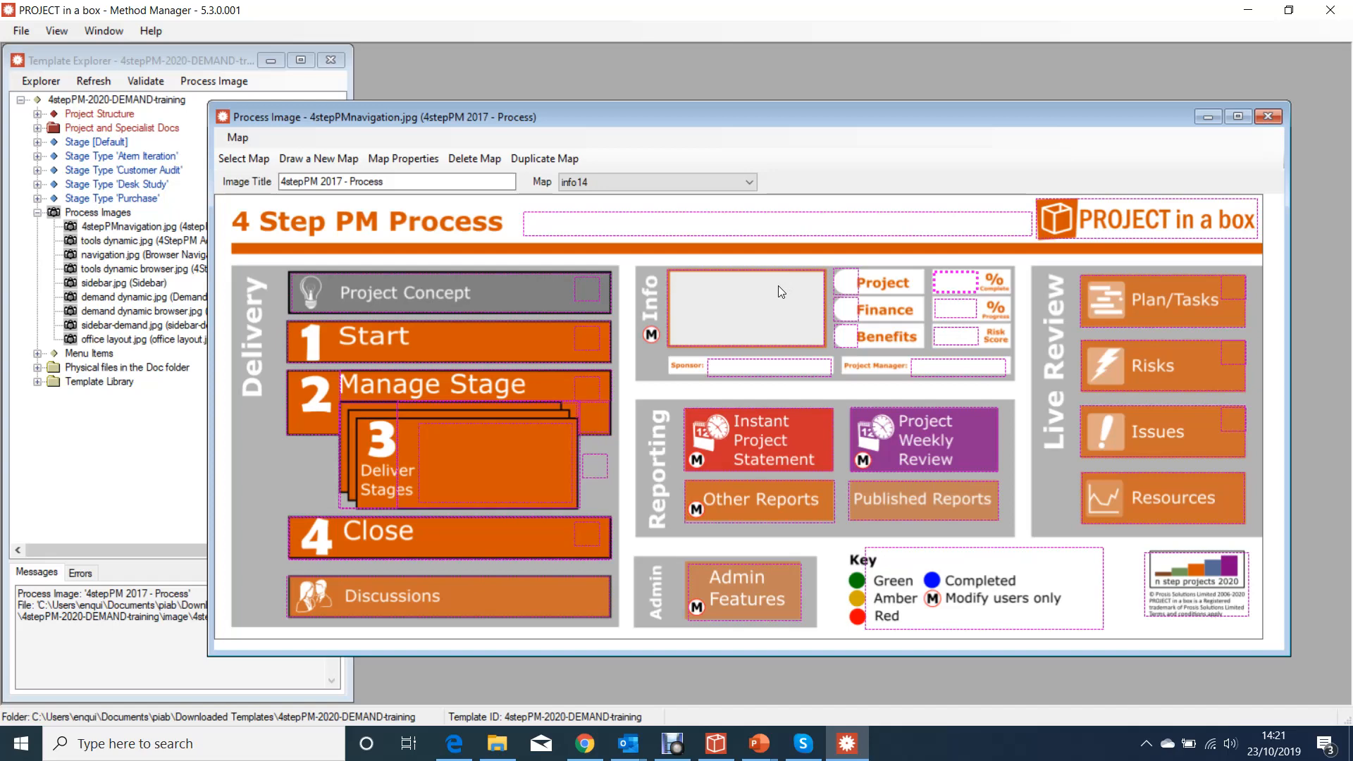
Open the properties of the header info panel beside the 4 Step PM Process heading and review its text property and general settings.
double_click(649, 227)
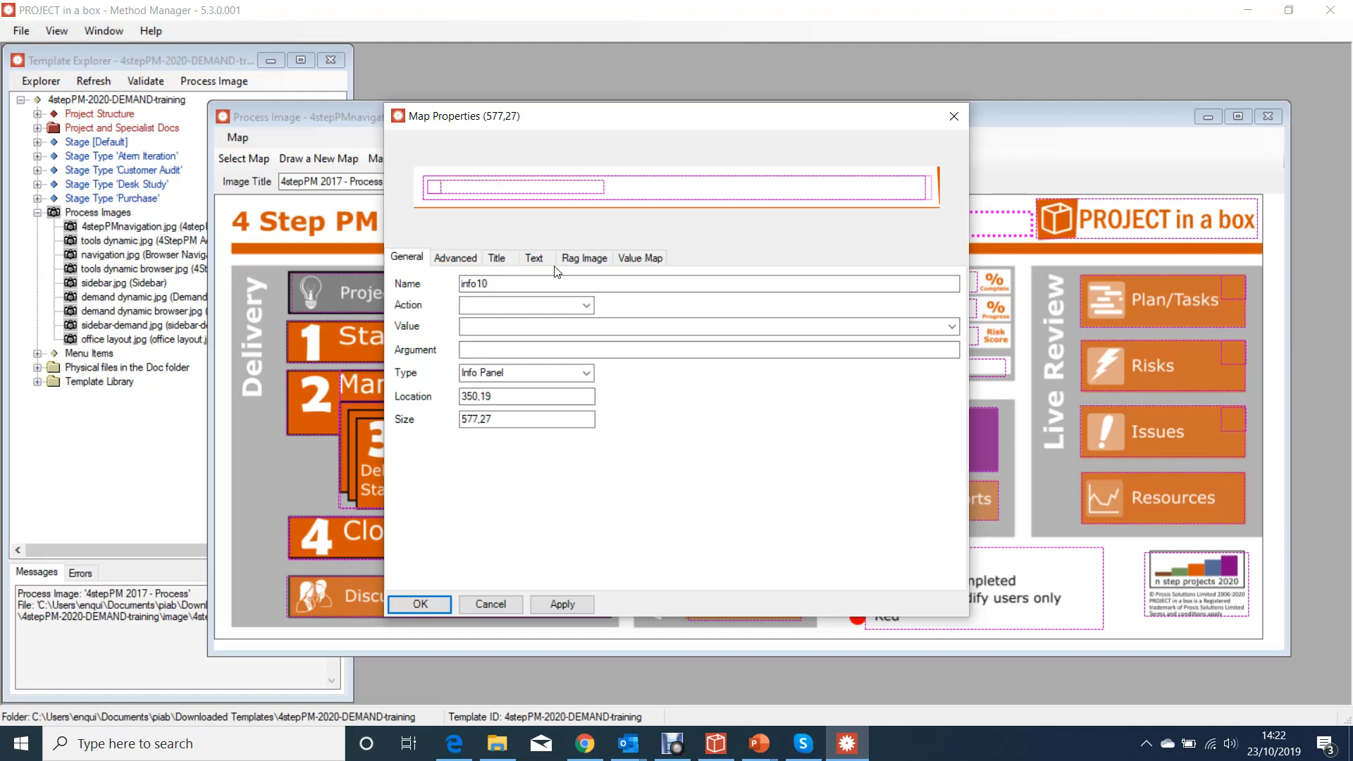
left_click(536, 259)
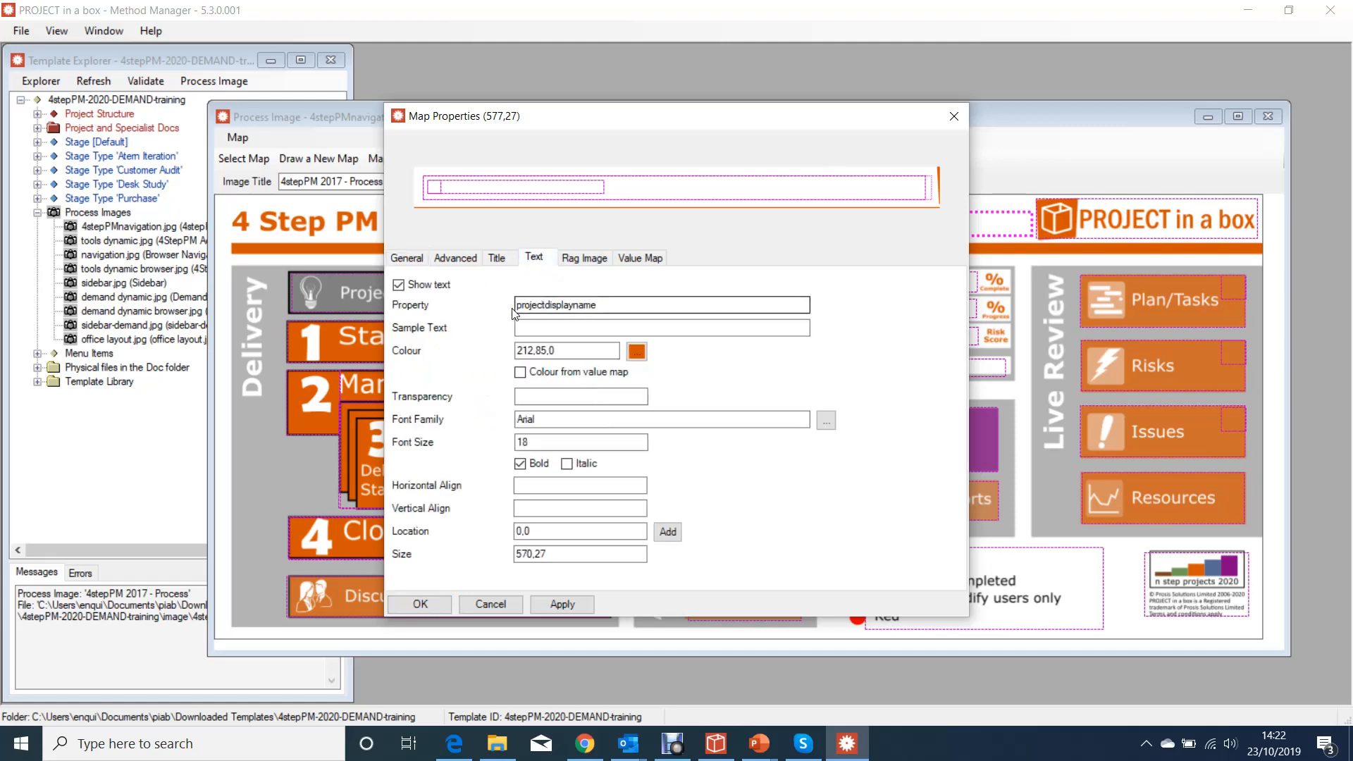
left_click_drag(515, 306, 620, 311)
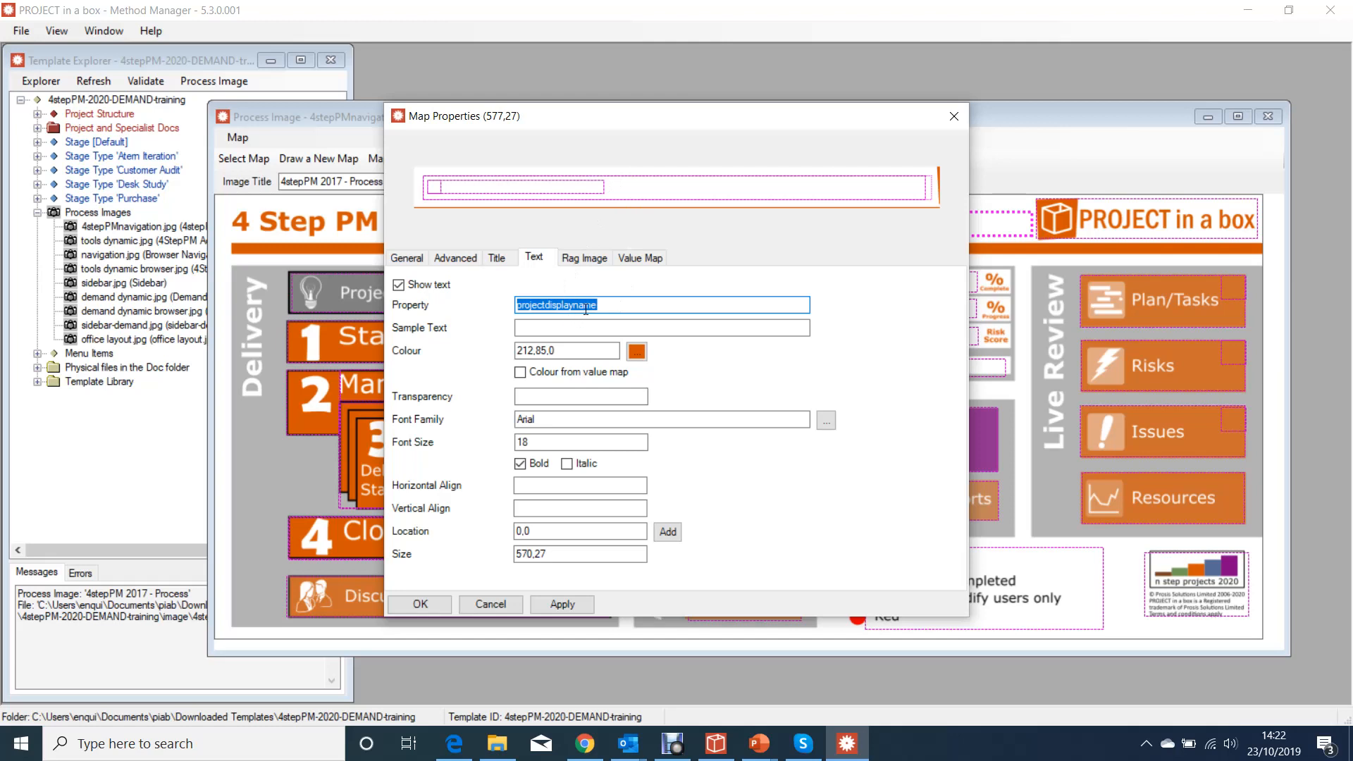
left_click_drag(601, 124, 611, 261)
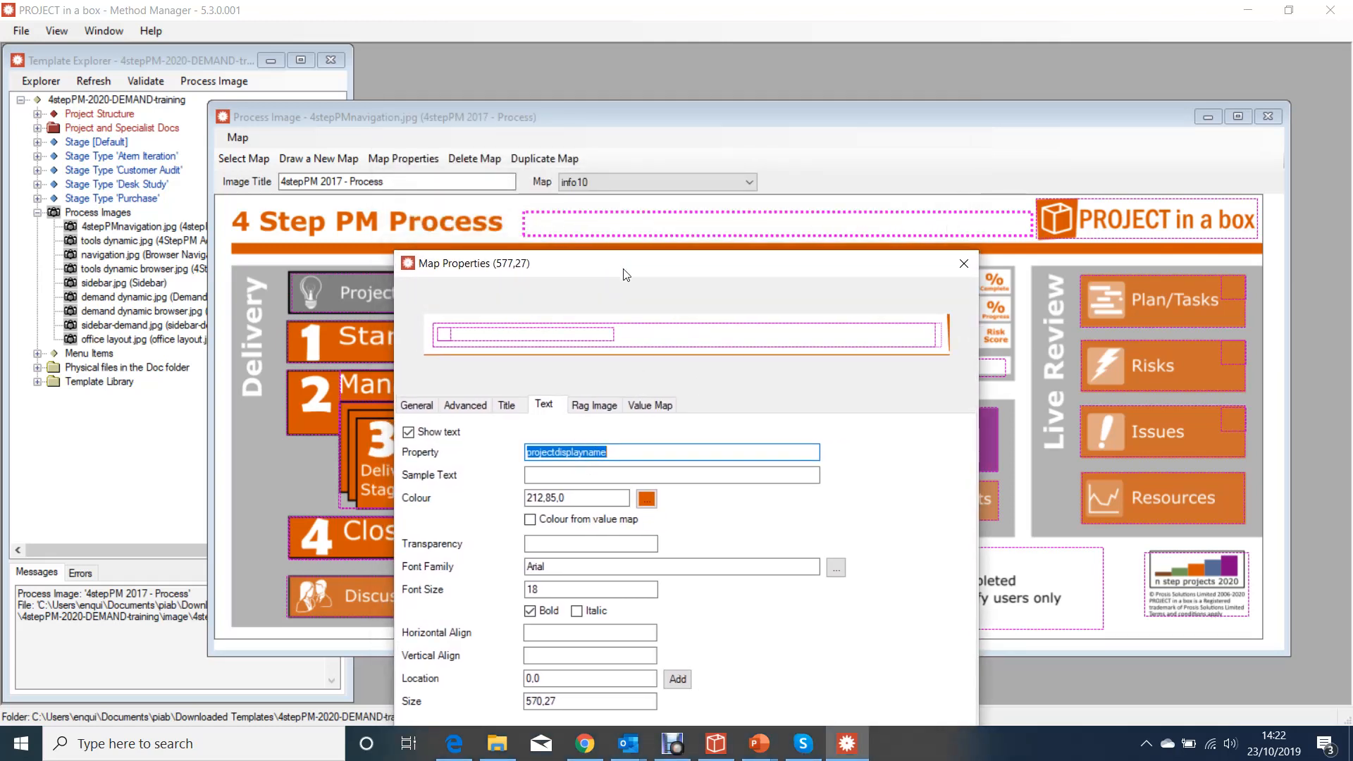
left_click_drag(625, 275, 653, 134)
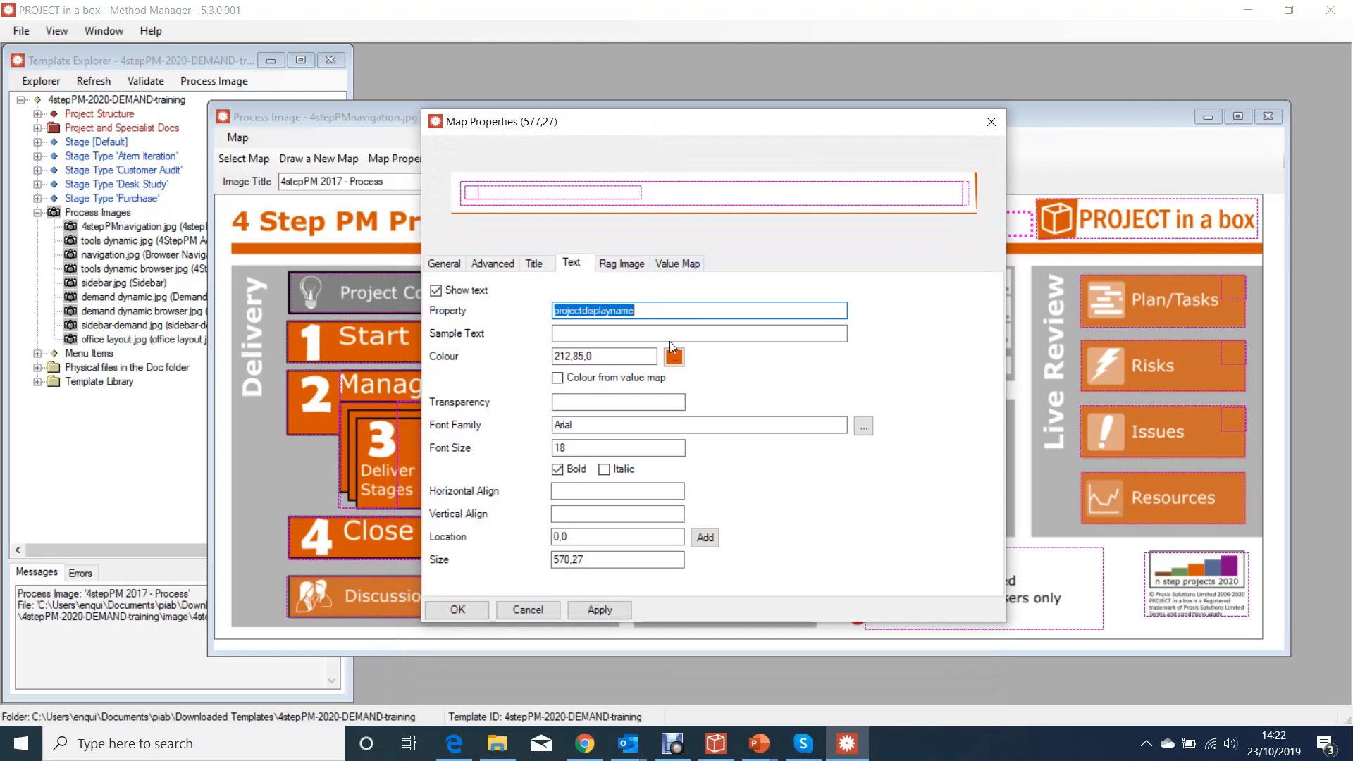
left_click(452, 266)
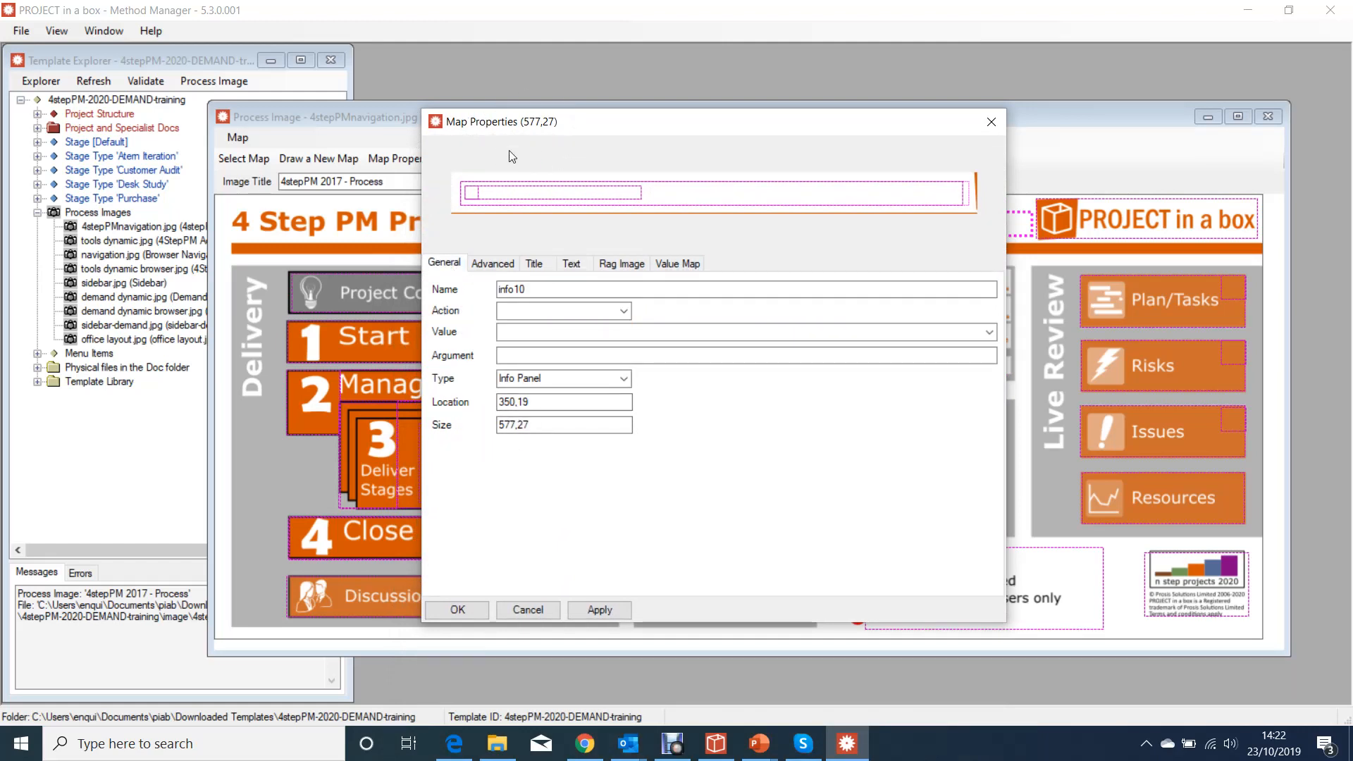
Try out the background and border display options of the header info panel, switching both off again.
left_click(491, 264)
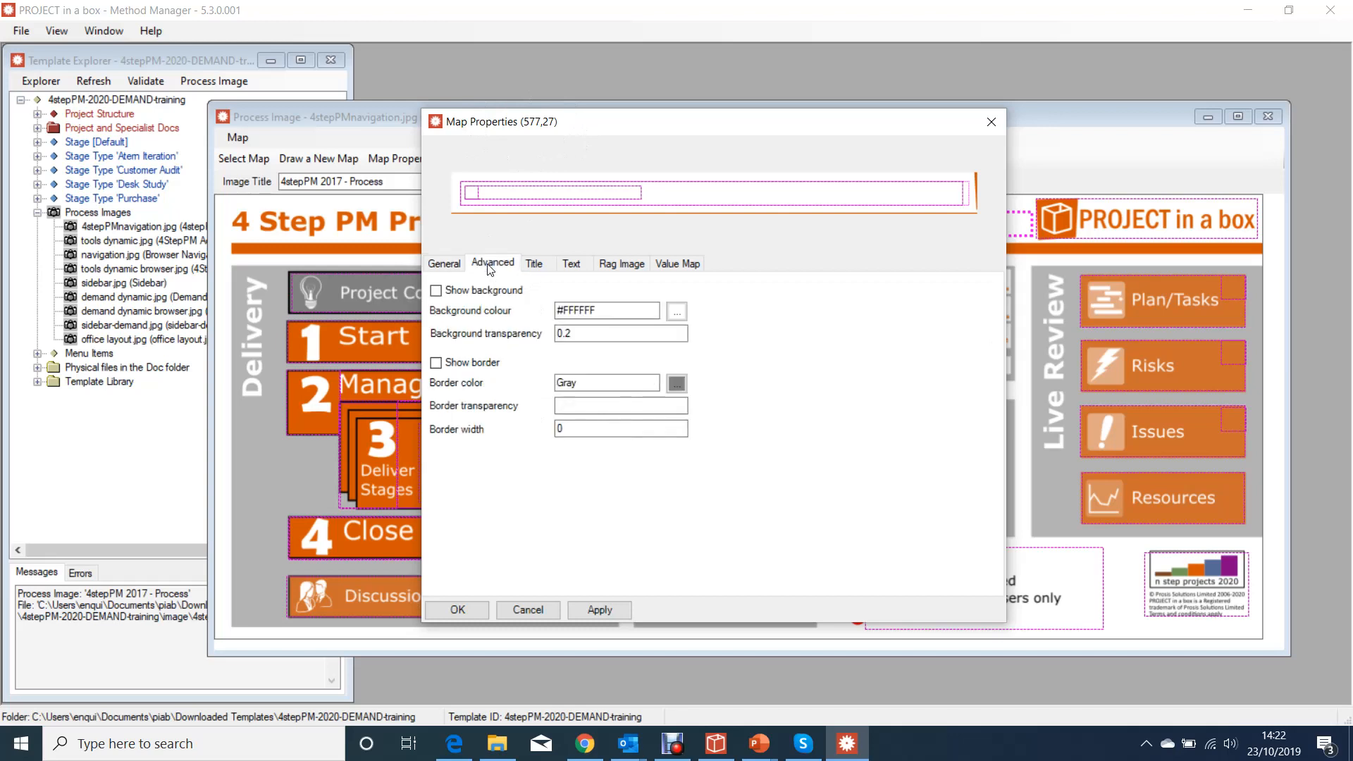
left_click(448, 296)
left_click(585, 334)
left_click(437, 364)
left_click(437, 363)
left_click(437, 291)
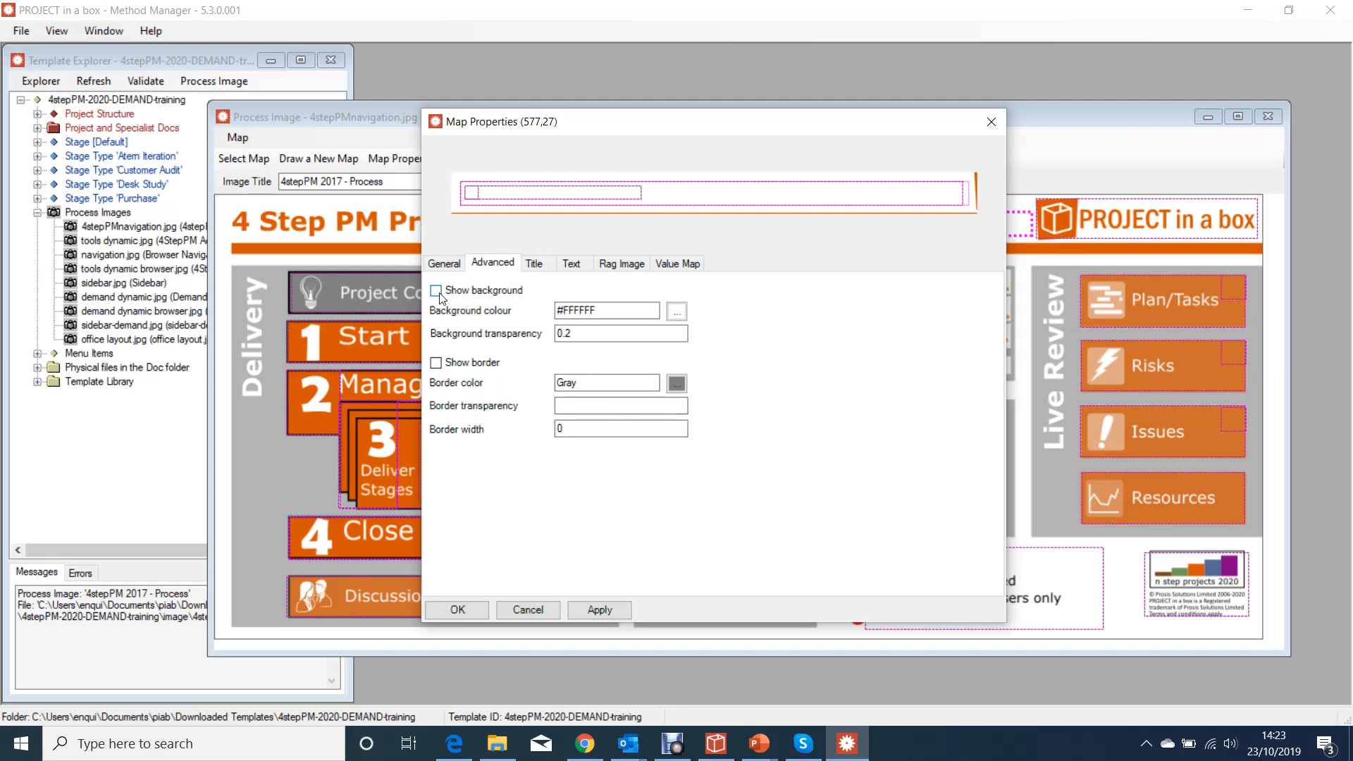
Show the header panel's title at location 1,1 with size 100,15 and apply the settings.
left_click(539, 264)
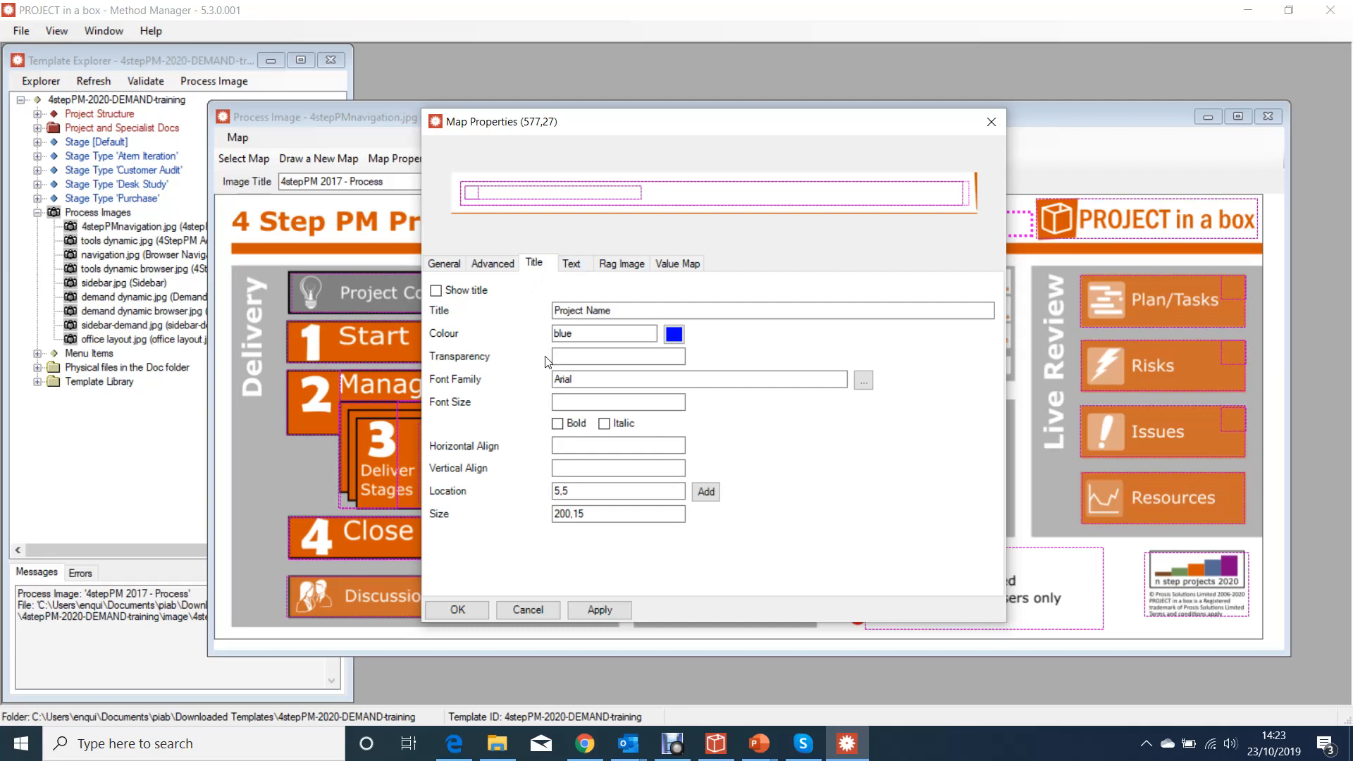
left_click(437, 292)
left_click(624, 311)
left_click_drag(569, 491, 534, 494)
type("1,1")
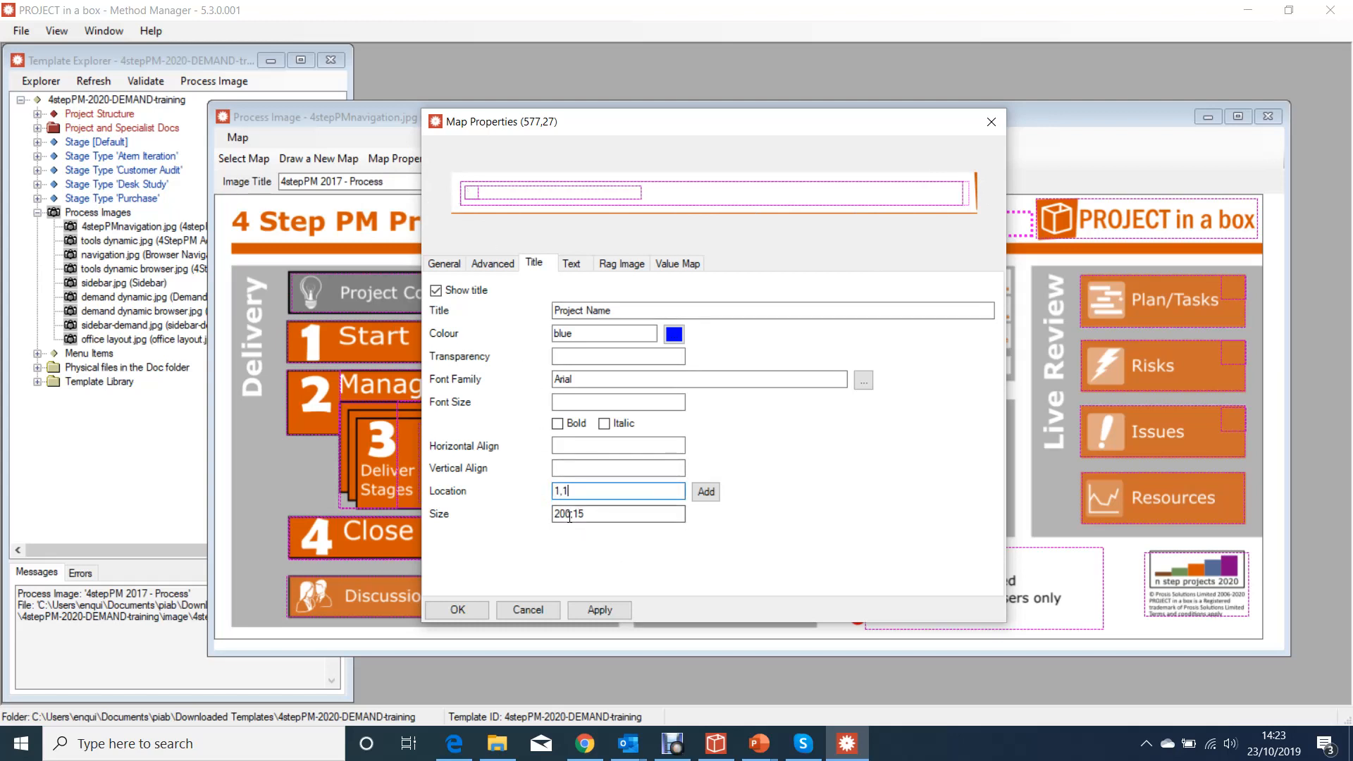
left_click(570, 513)
key("BackSpace")
key("BackSpace")
key("BackSpace")
type("100")
left_click(600, 610)
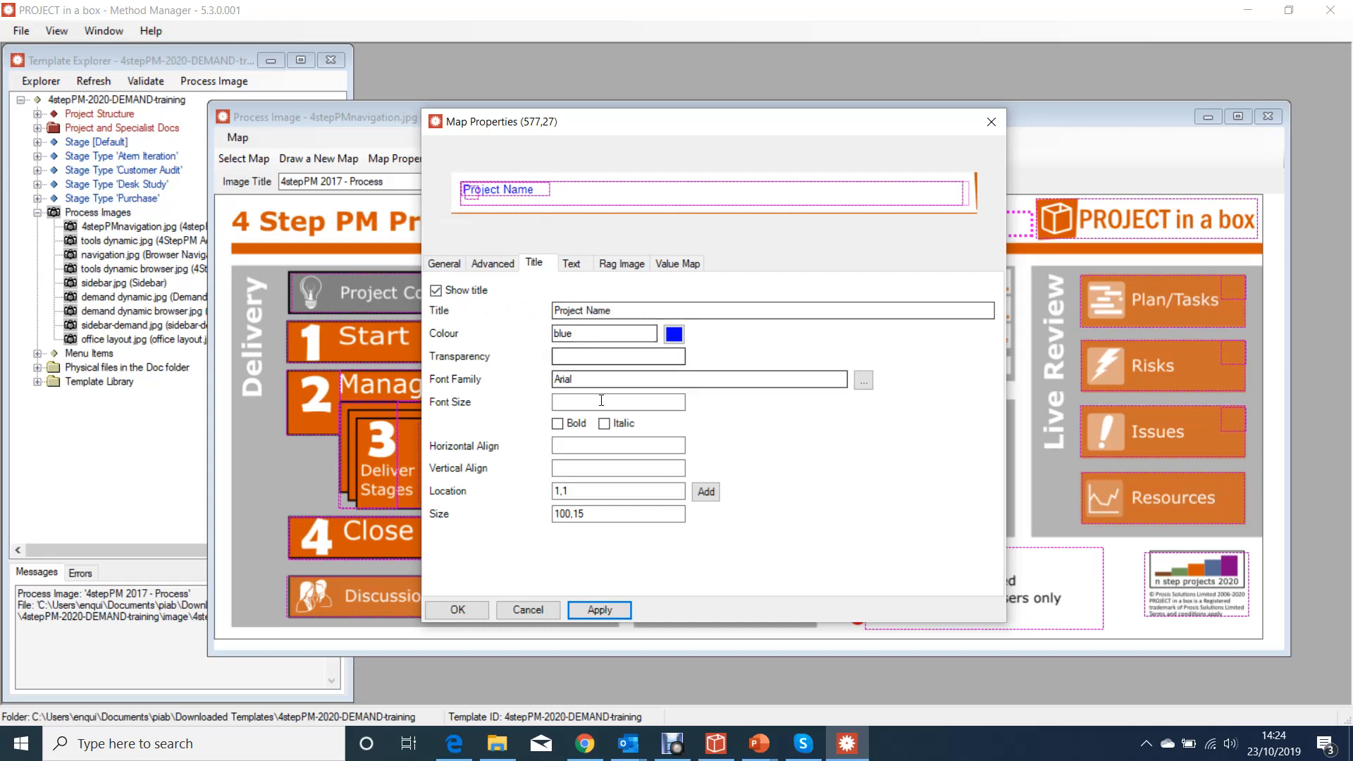
Make the header panel's title bold, set its horizontal alignment to right, and apply.
left_click(557, 424)
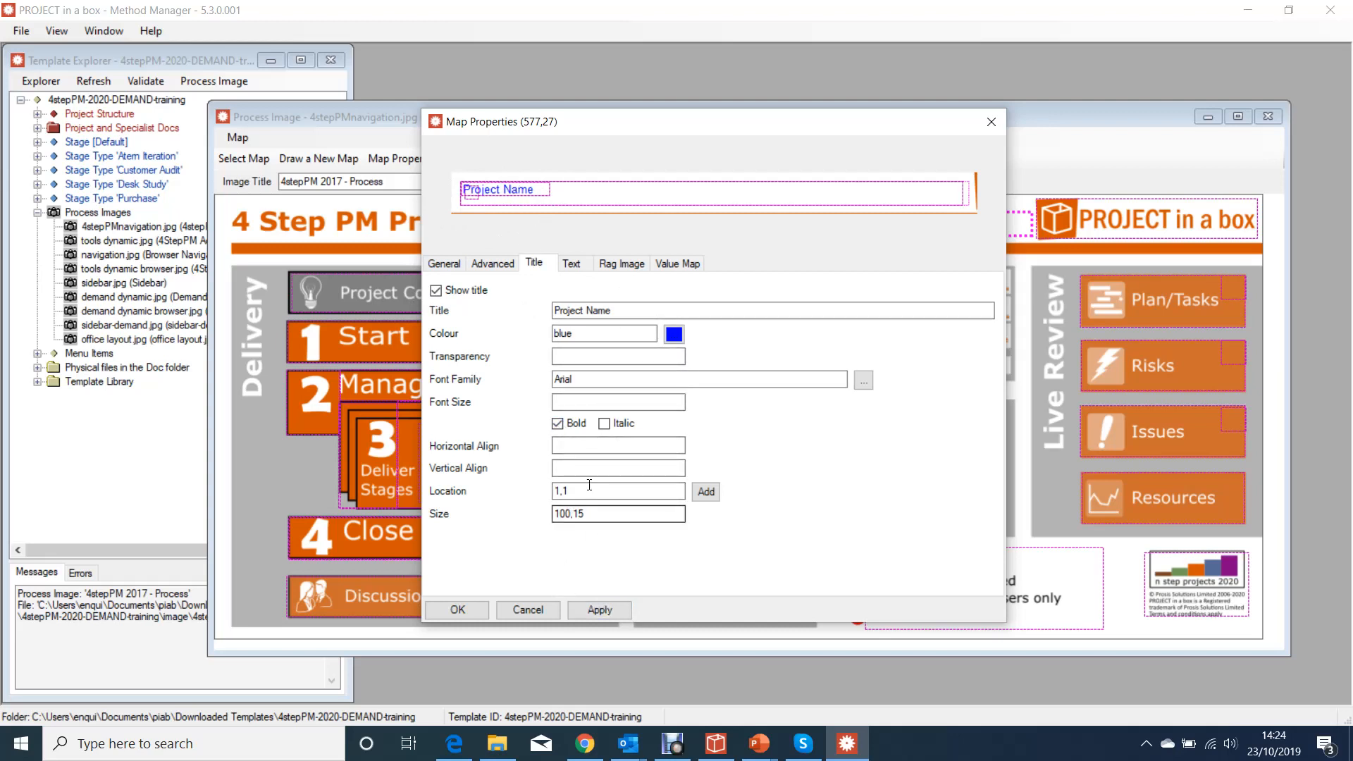
left_click(587, 446)
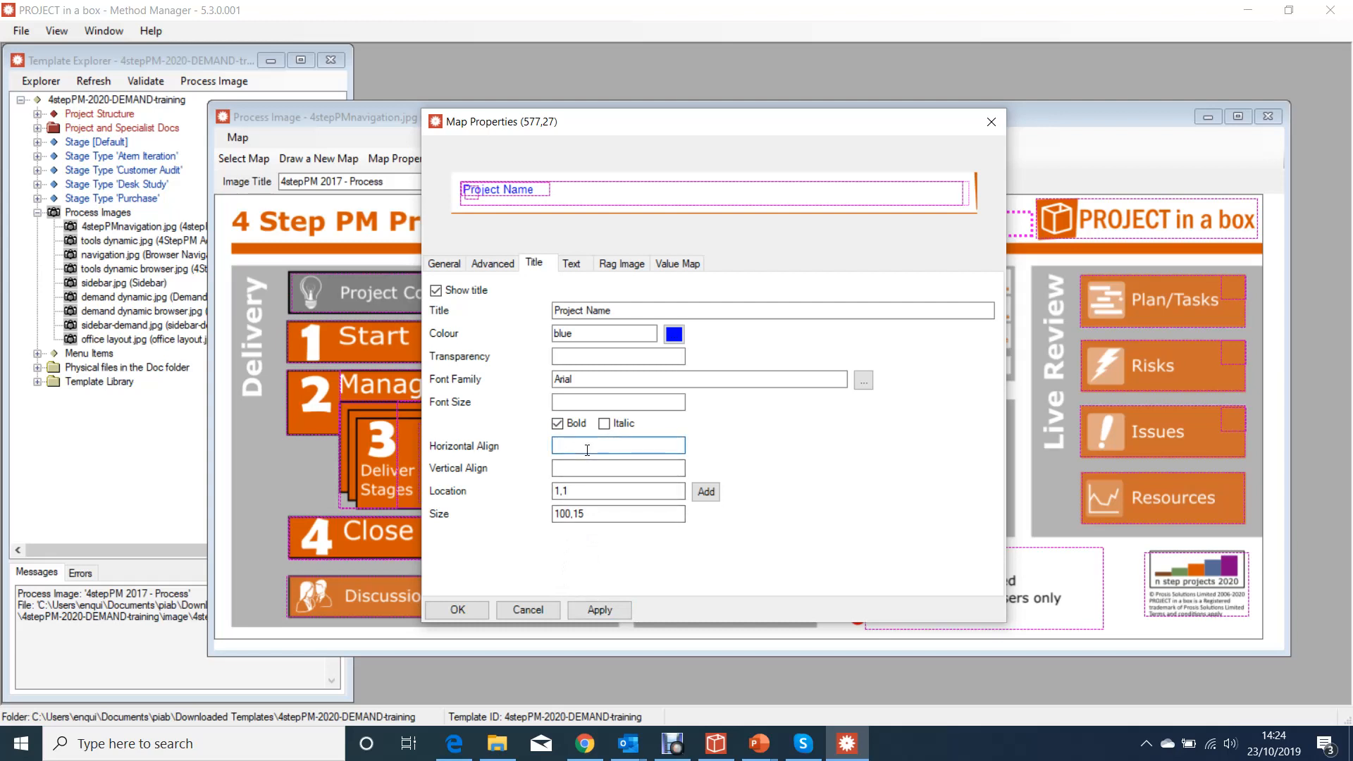
left_click(600, 609)
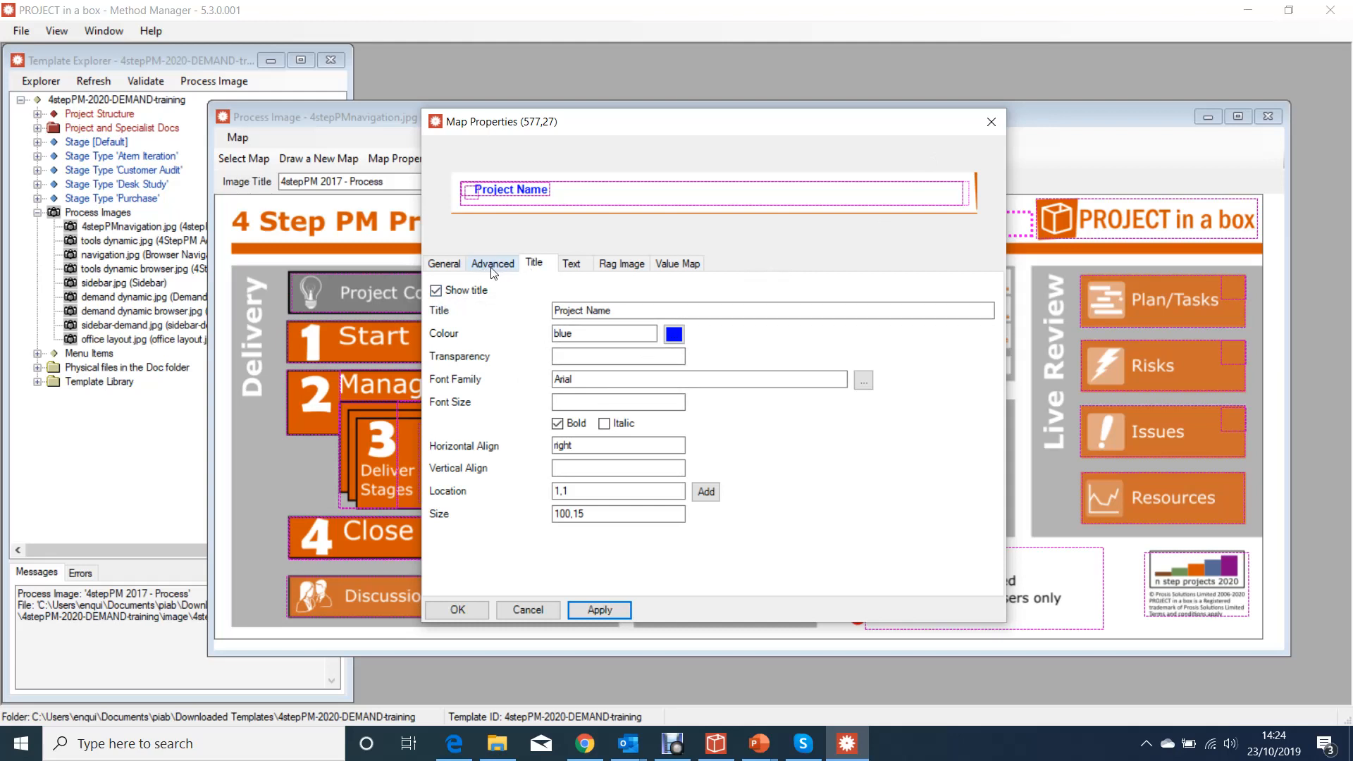
Set the header panel's sample text to "Example Project name" and apply it to the preview.
left_click(571, 264)
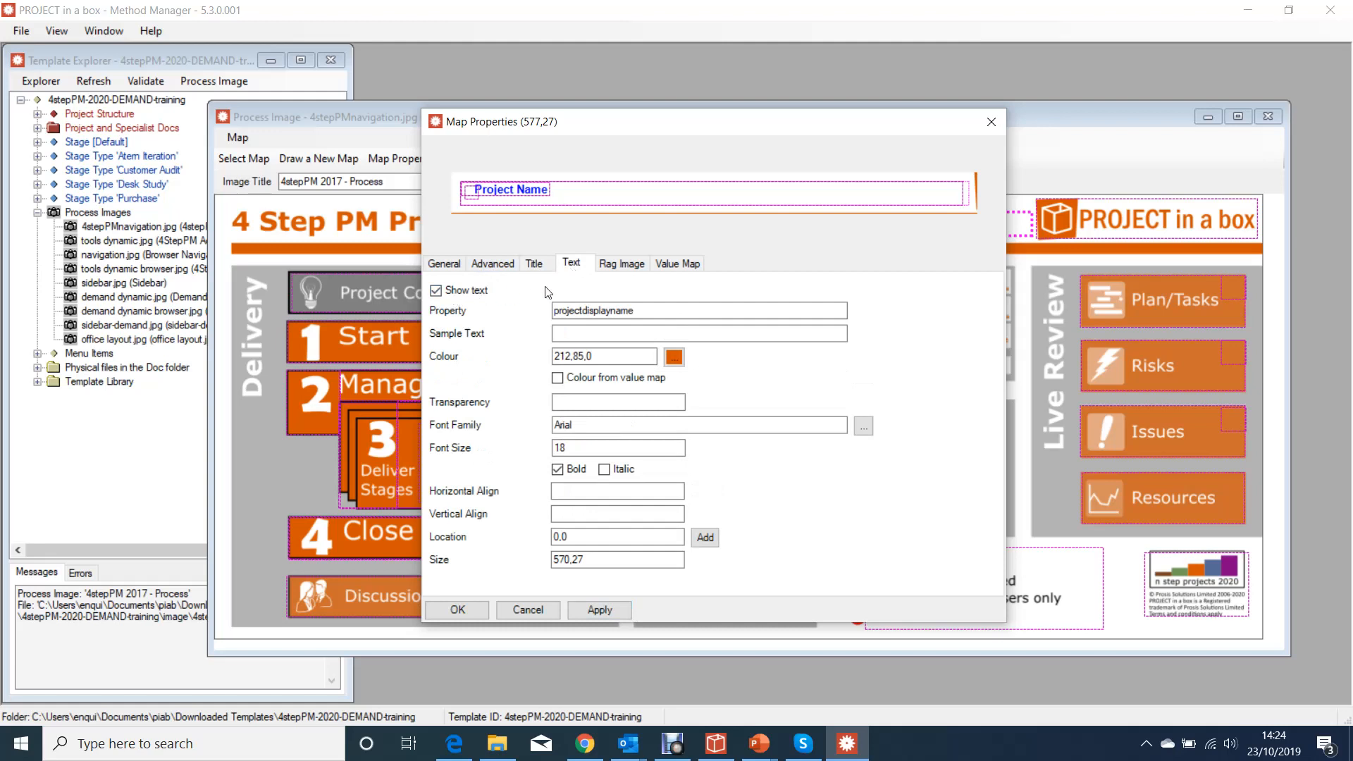
left_click(634, 335)
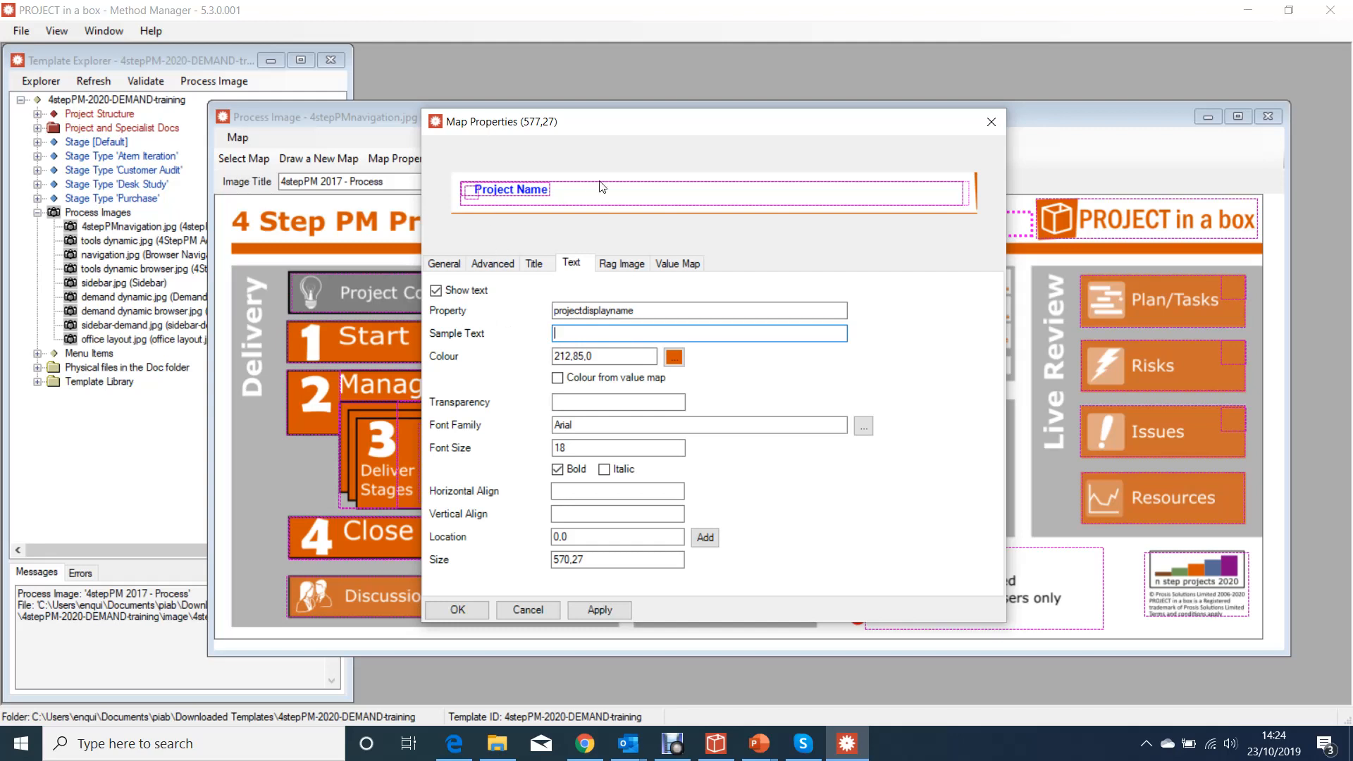
type("Example Project name")
left_click(610, 614)
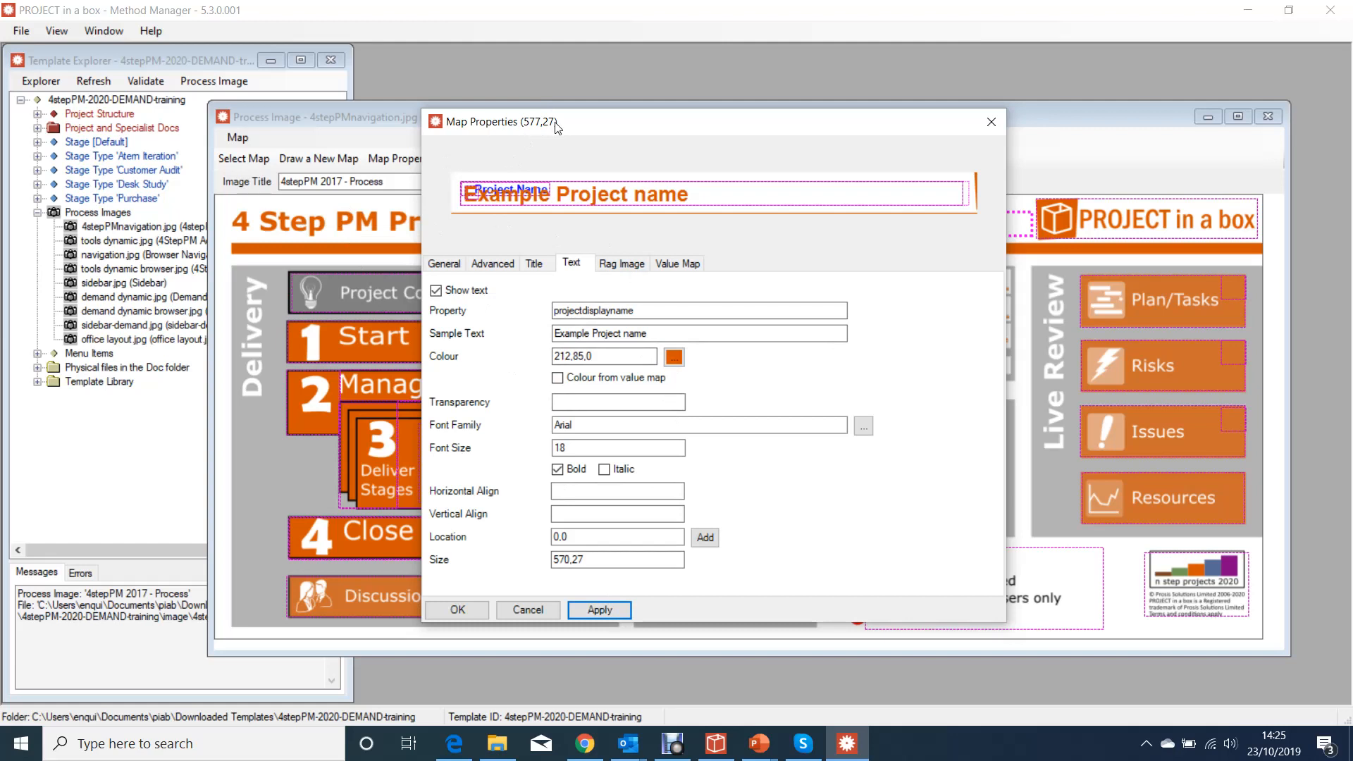
Hide the header panel's title so only its text displays, and save the map properties.
left_click_drag(557, 124, 818, 177)
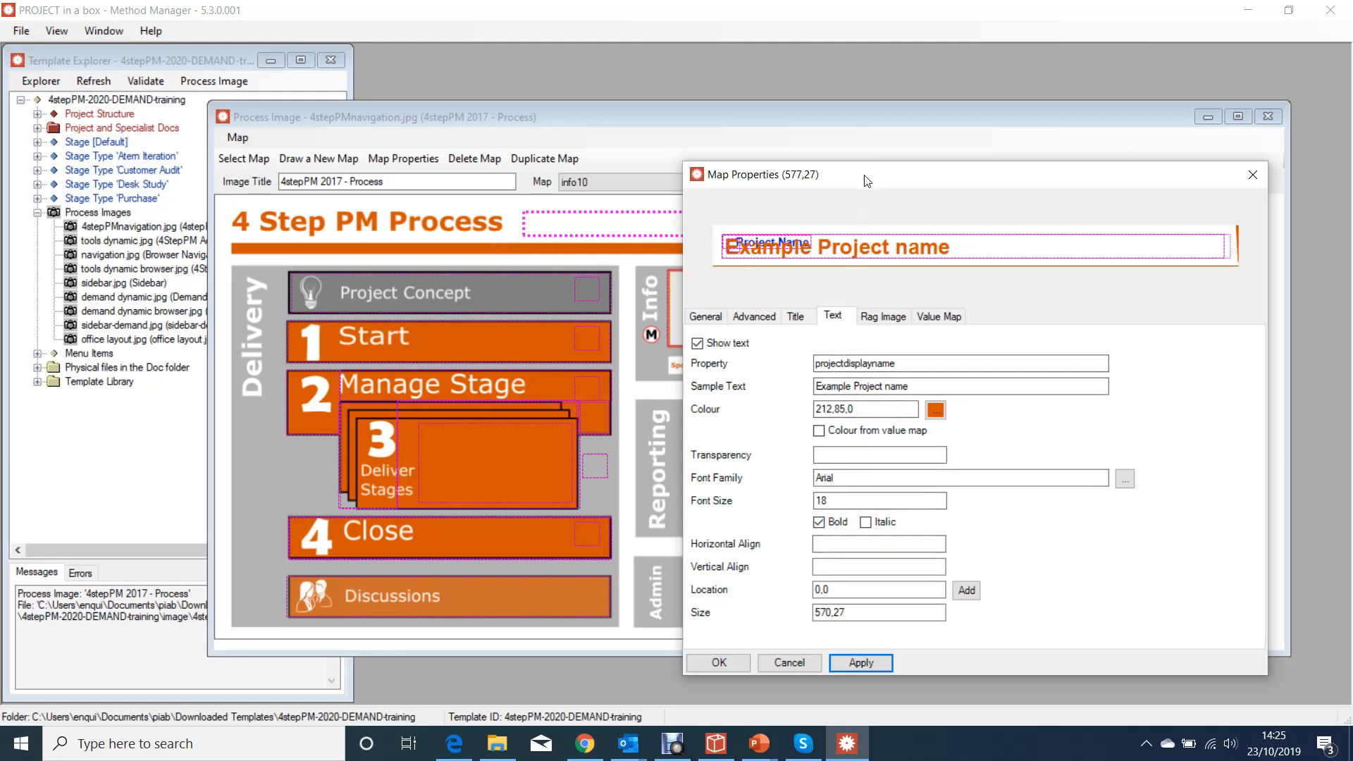
left_click_drag(868, 182, 809, 105)
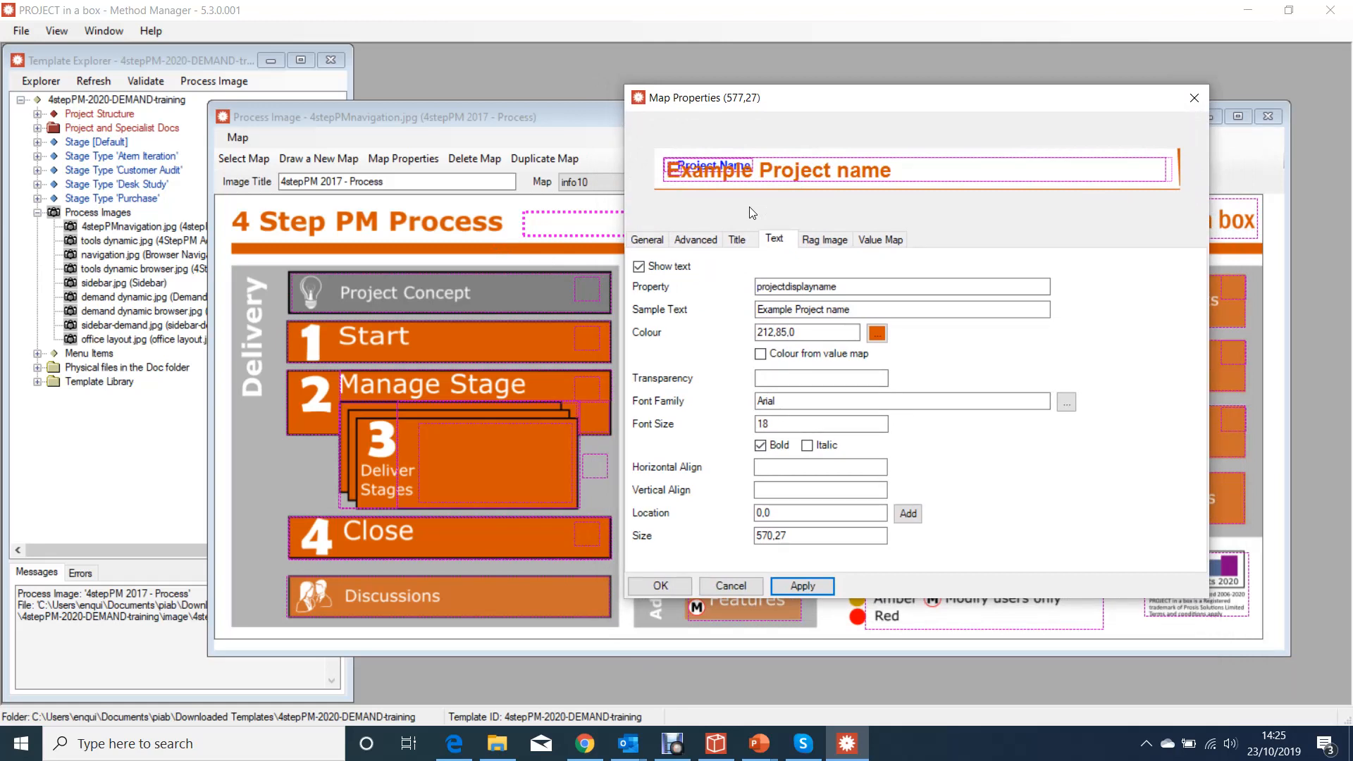
left_click(737, 240)
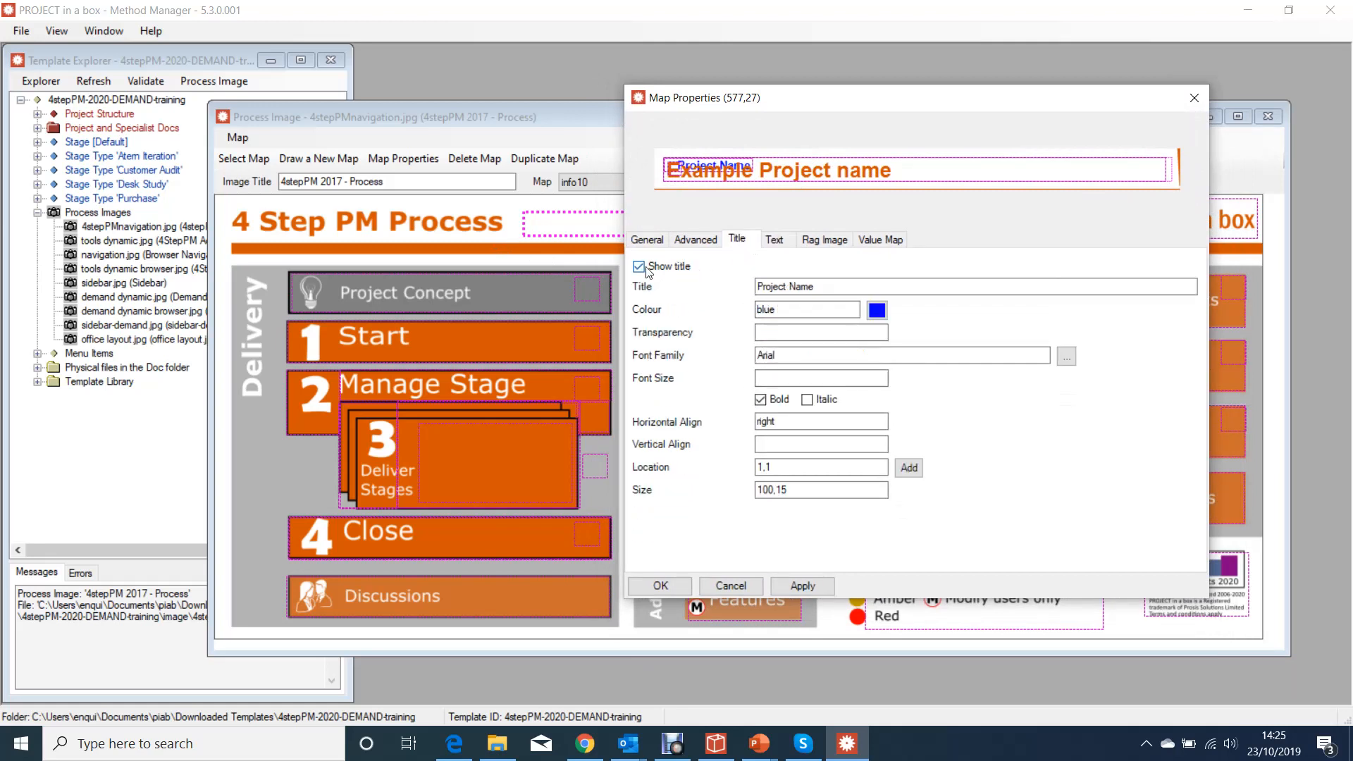
left_click(639, 267)
left_click(802, 585)
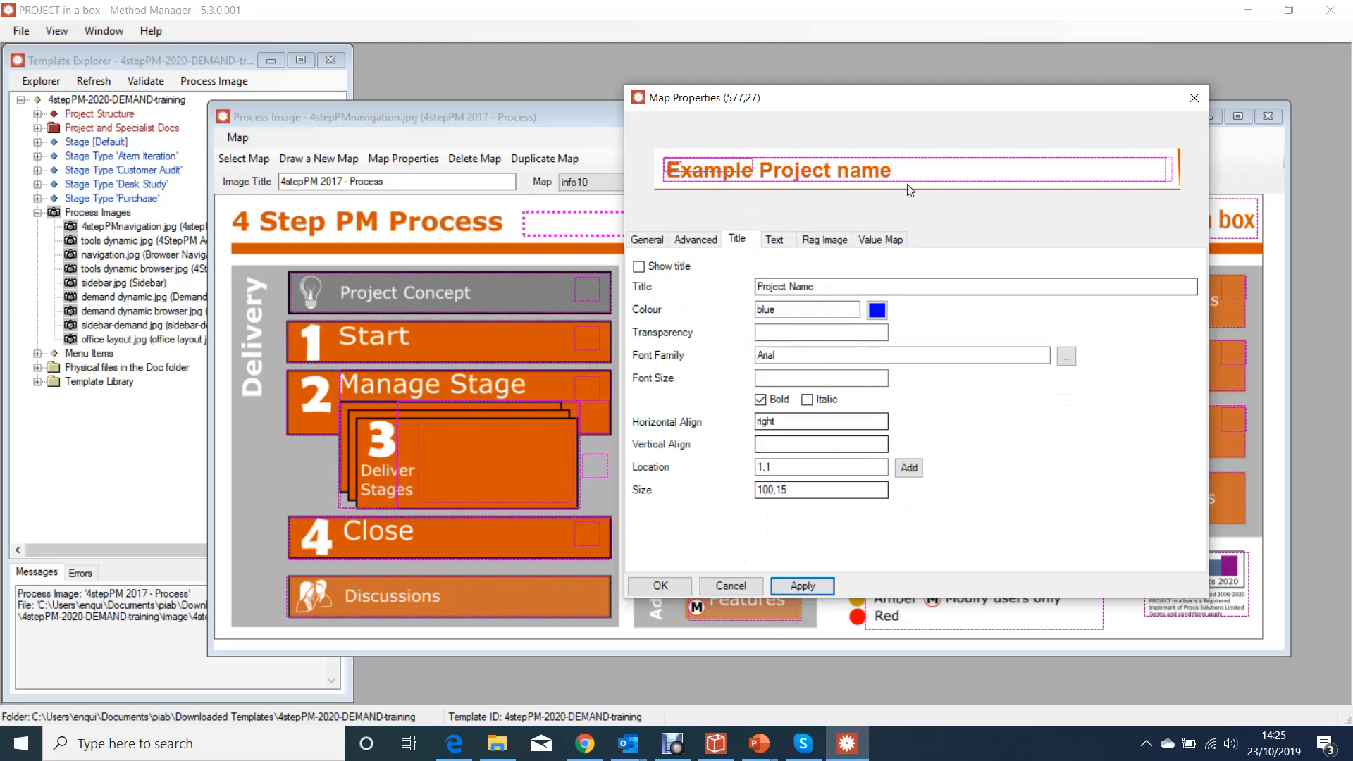
left_click_drag(792, 97, 760, 93)
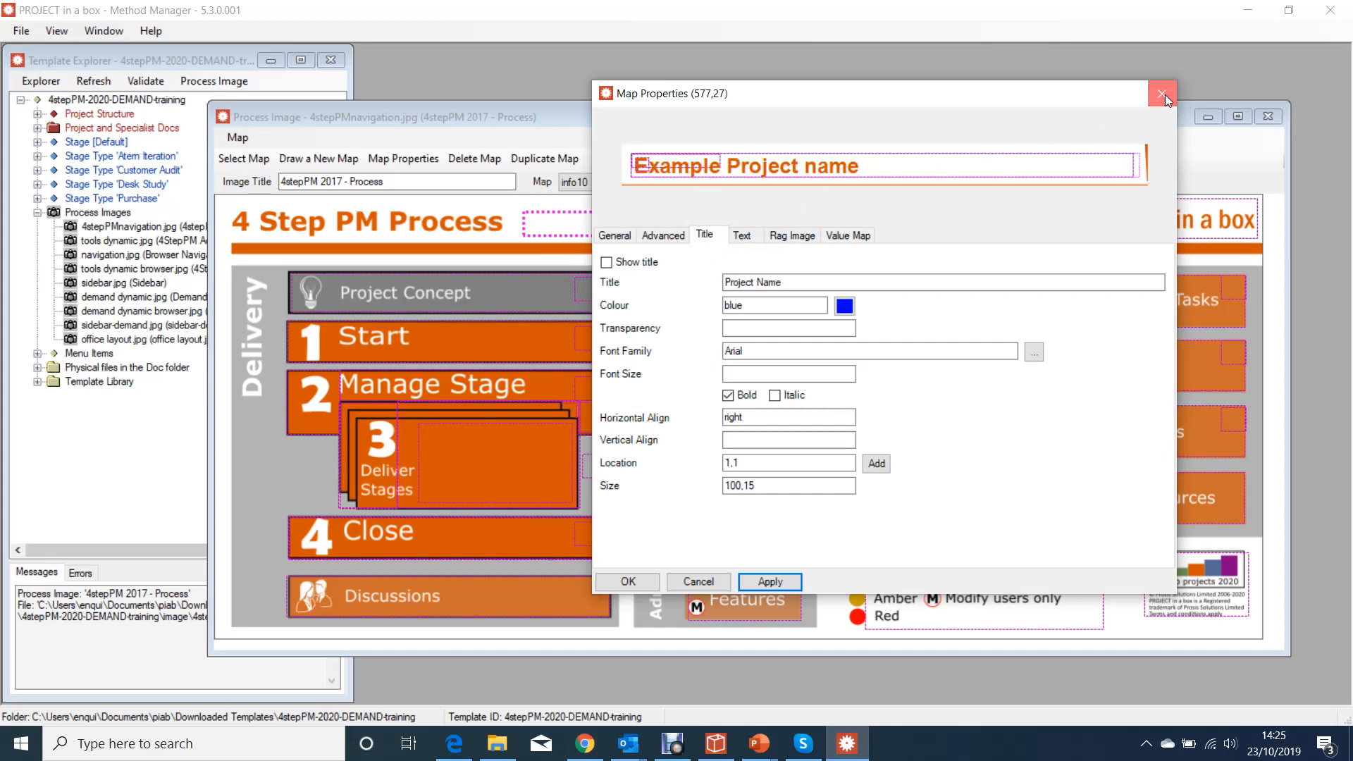
left_click(634, 576)
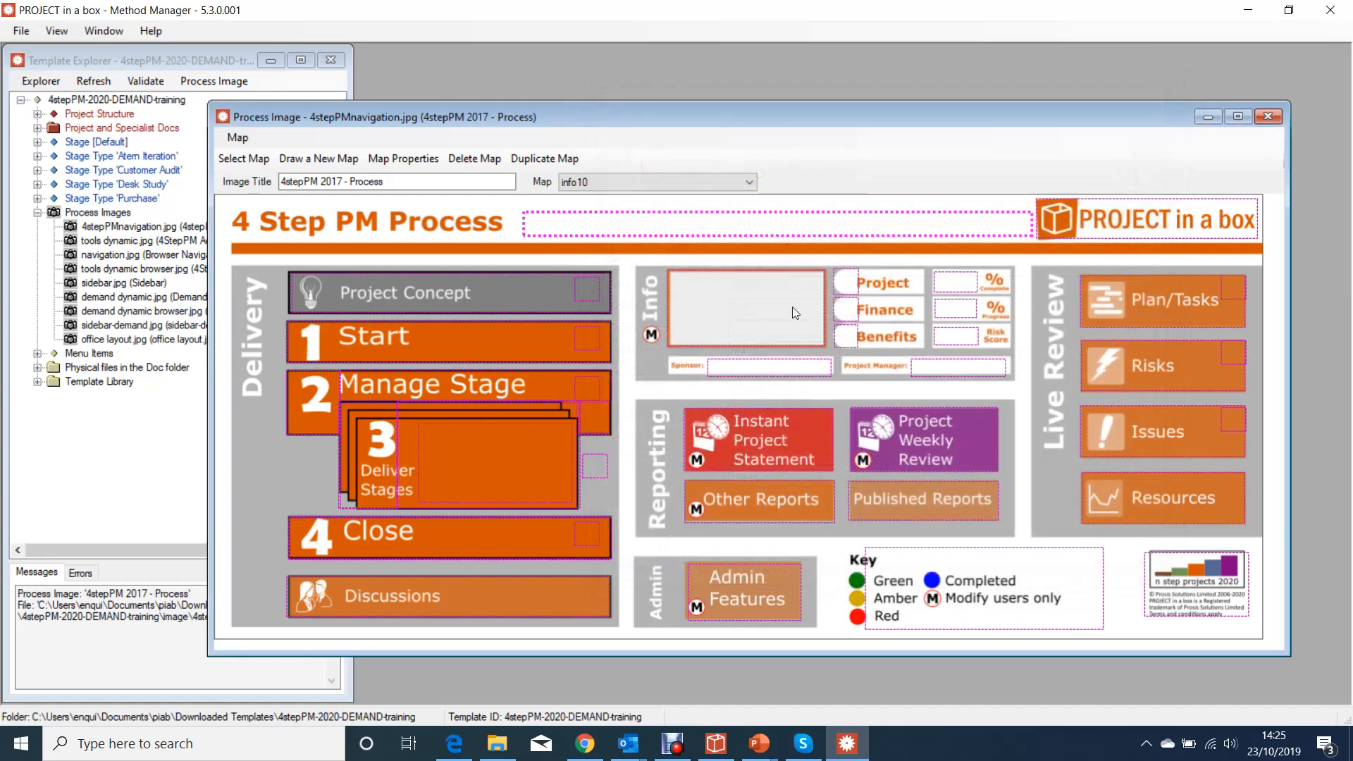
Examine the text settings of the Sponsor info panel, including its linked property, then close its map properties.
double_click(956, 285)
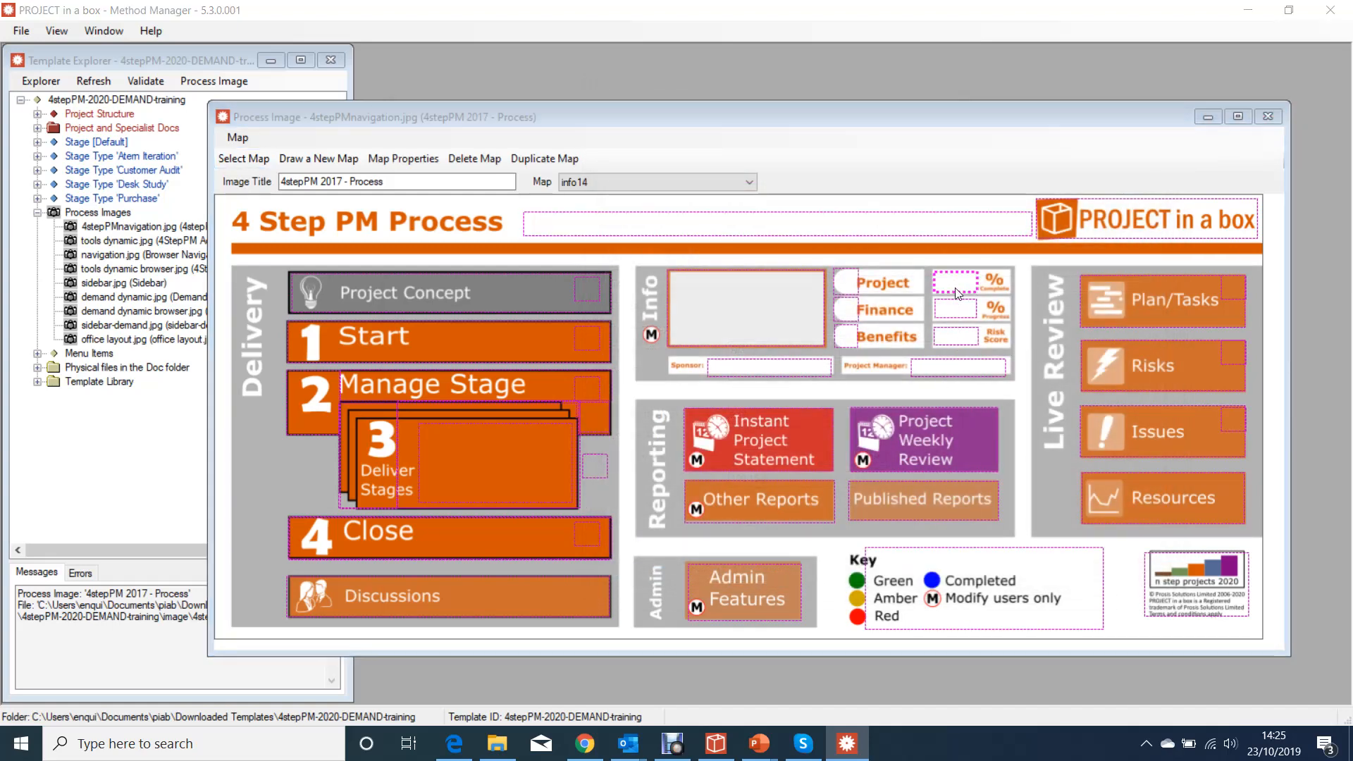
left_click(945, 118)
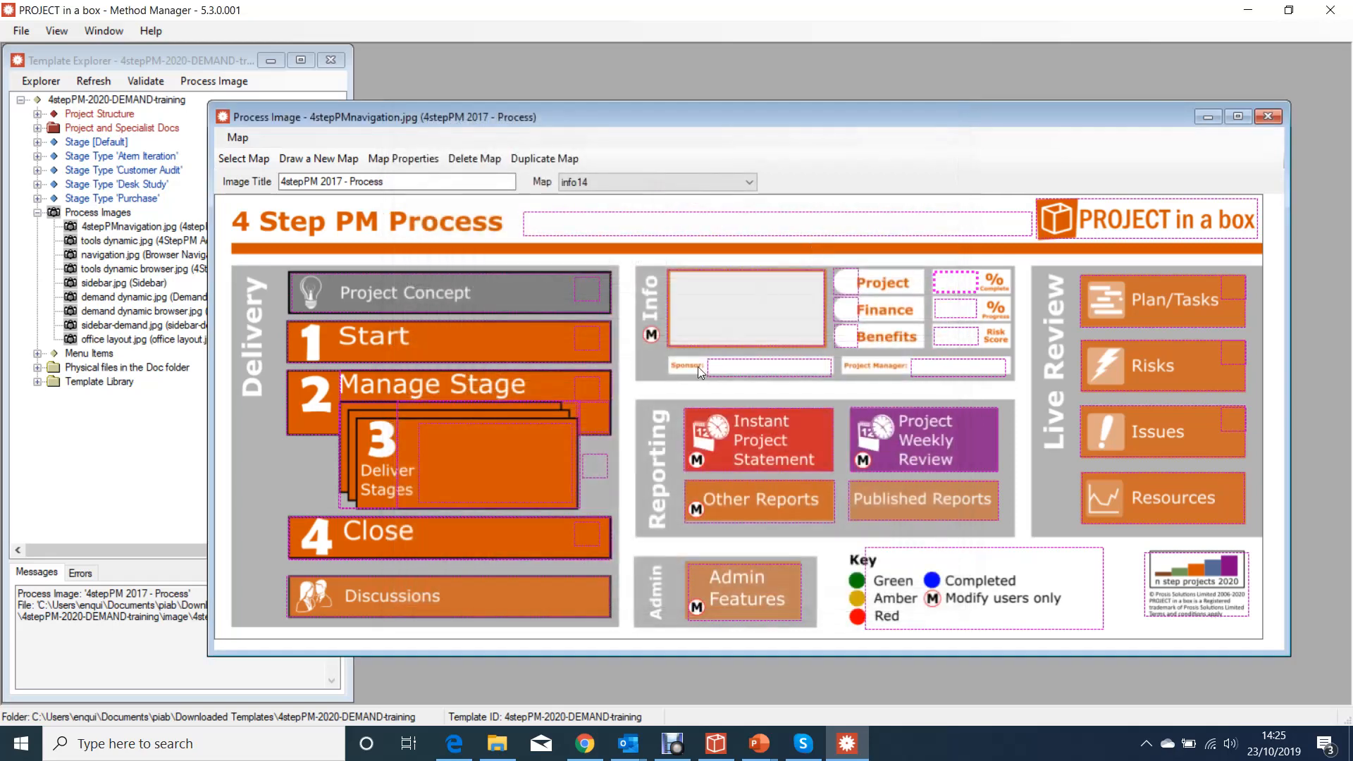
double_click(729, 365)
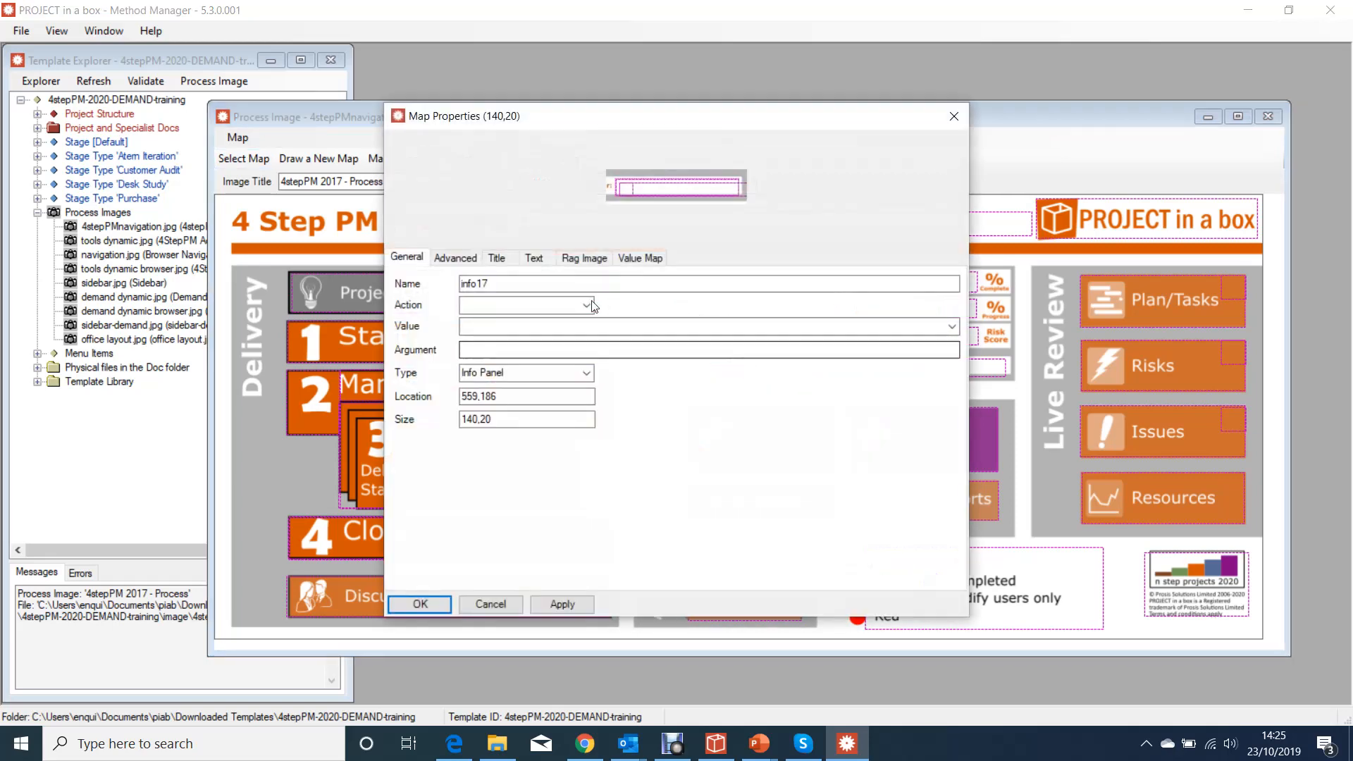
left_click(533, 258)
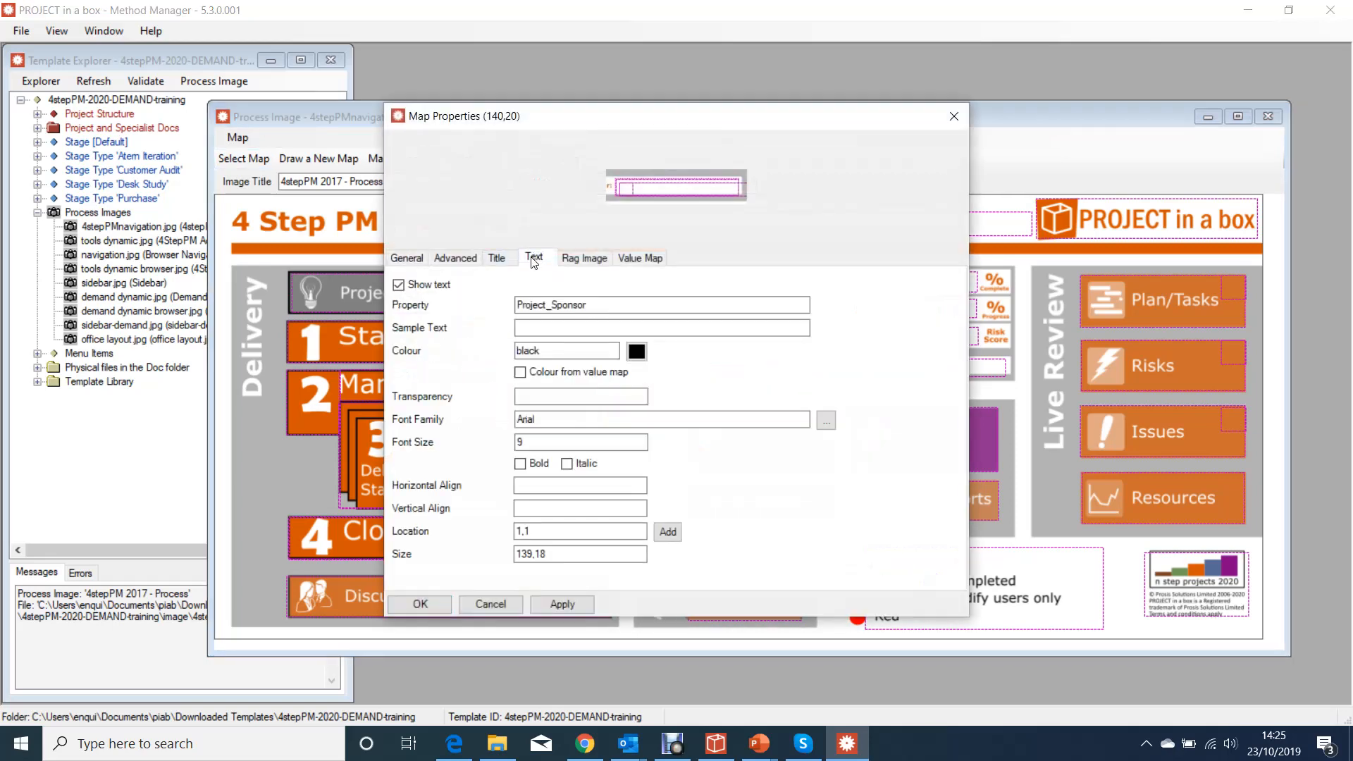
left_click(586, 306)
mouse_move(729, 118)
left_mouse_down()
mouse_move(153, 224)
mouse_move(728, 168)
mouse_move(742, 136)
left_mouse_up()
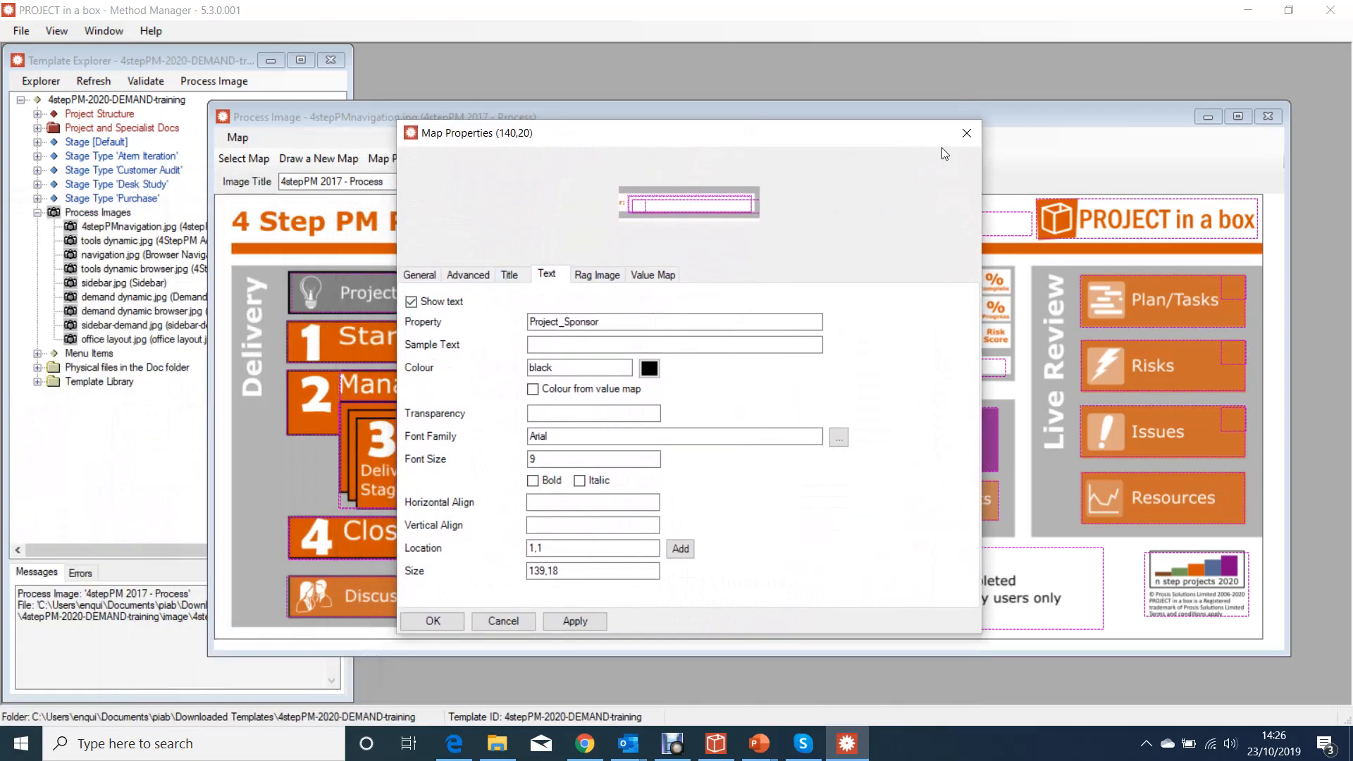
left_click(966, 138)
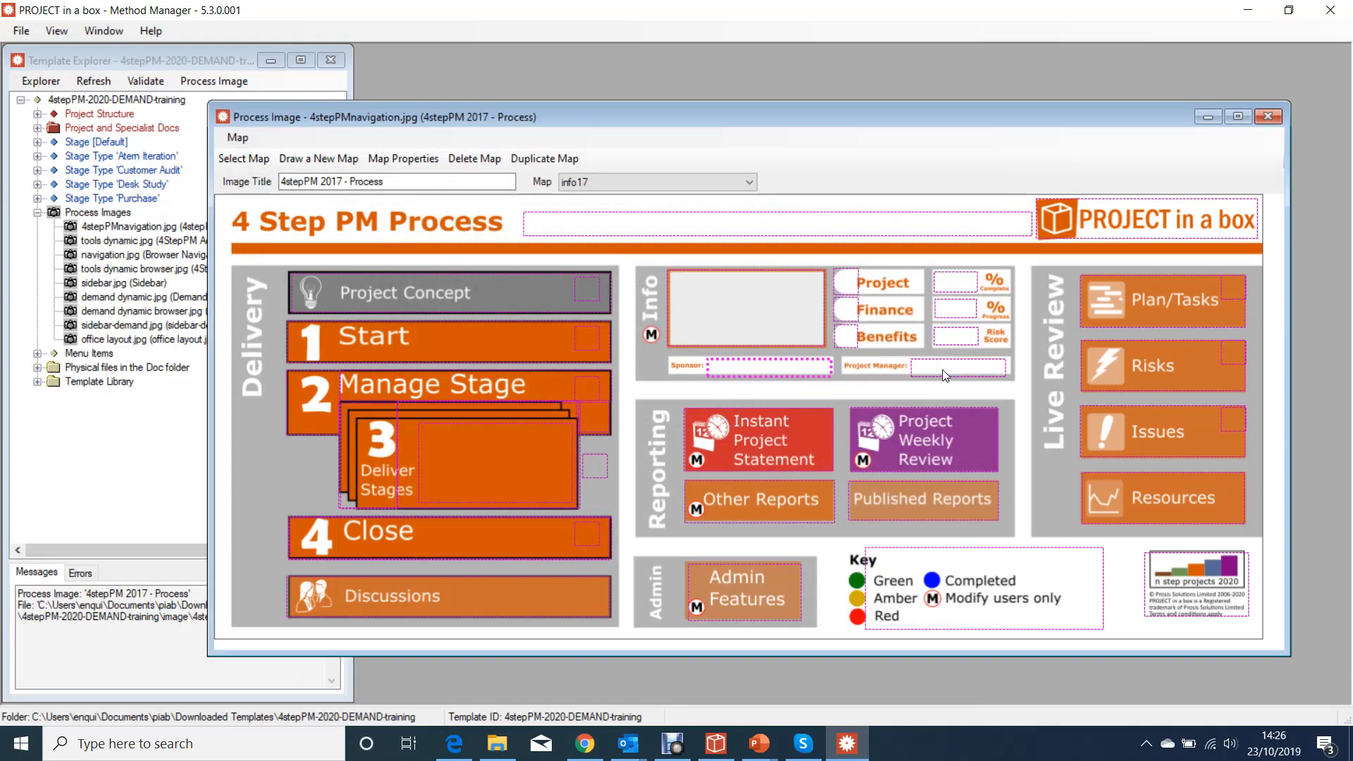
Set the sample text of the % Complete info panel to "25%" and apply it to the preview.
double_click(954, 282)
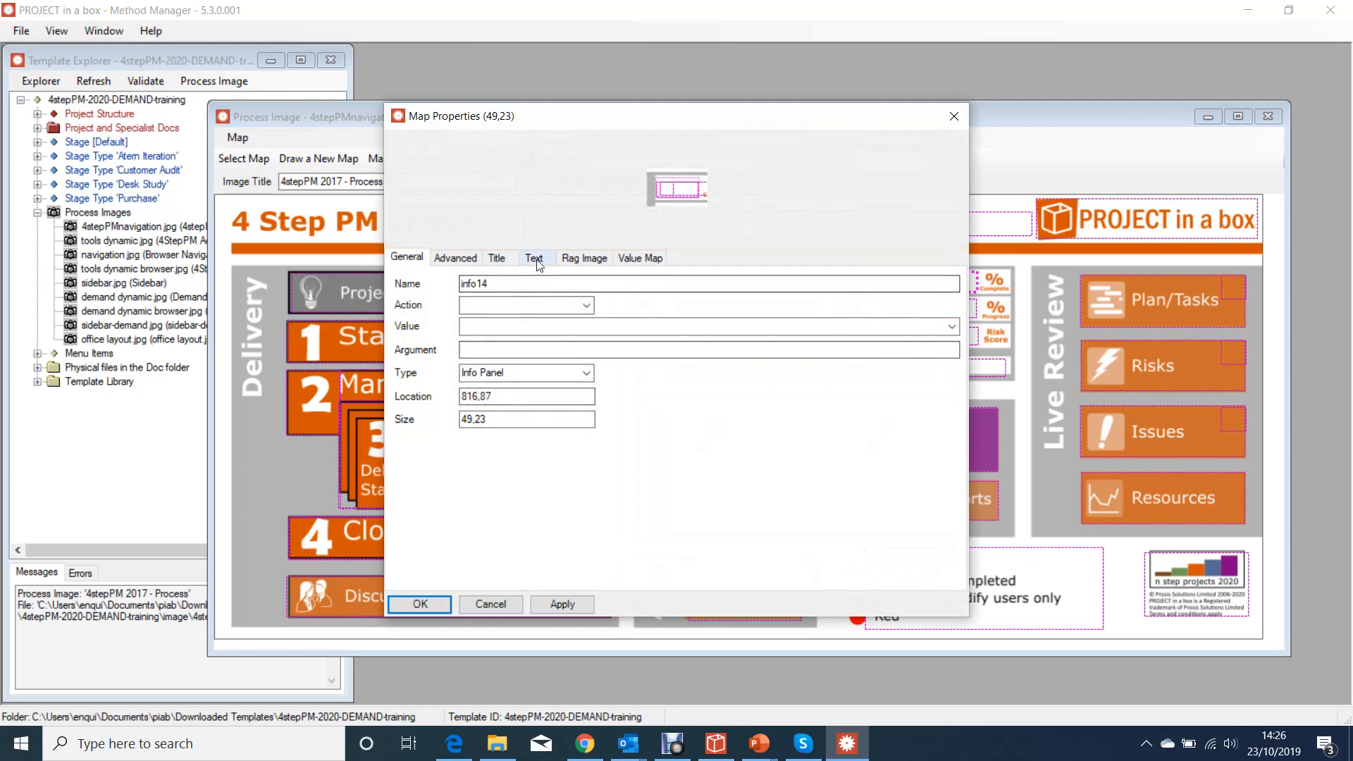
left_click(535, 261)
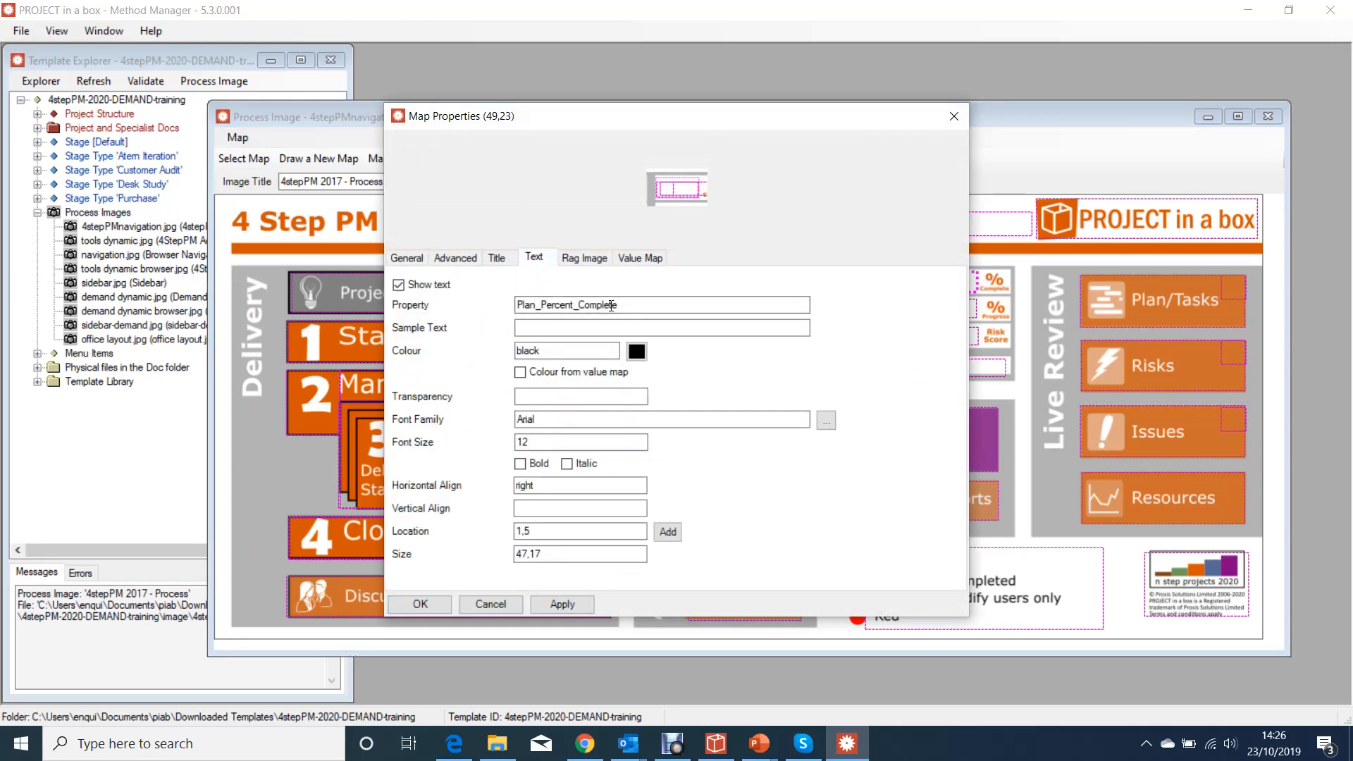
left_click(564, 329)
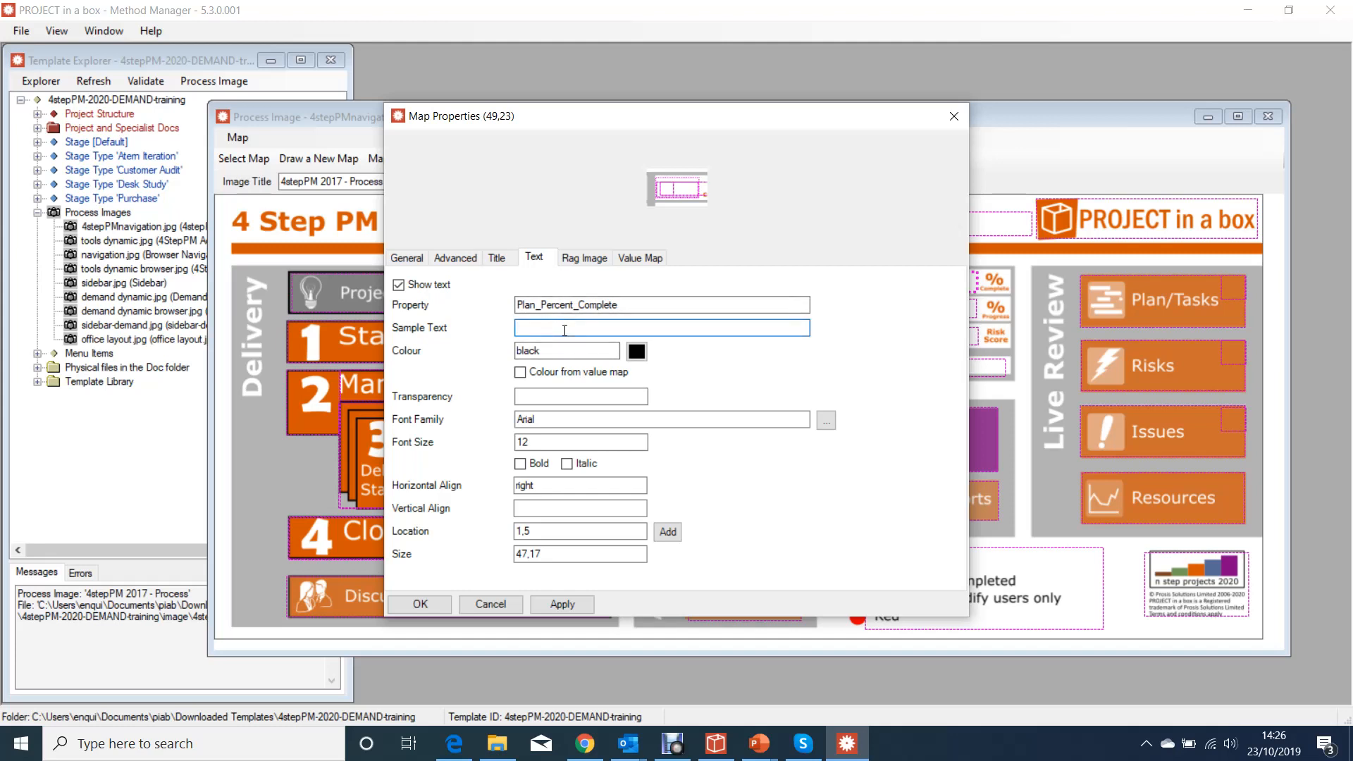
type("25%")
left_click(563, 603)
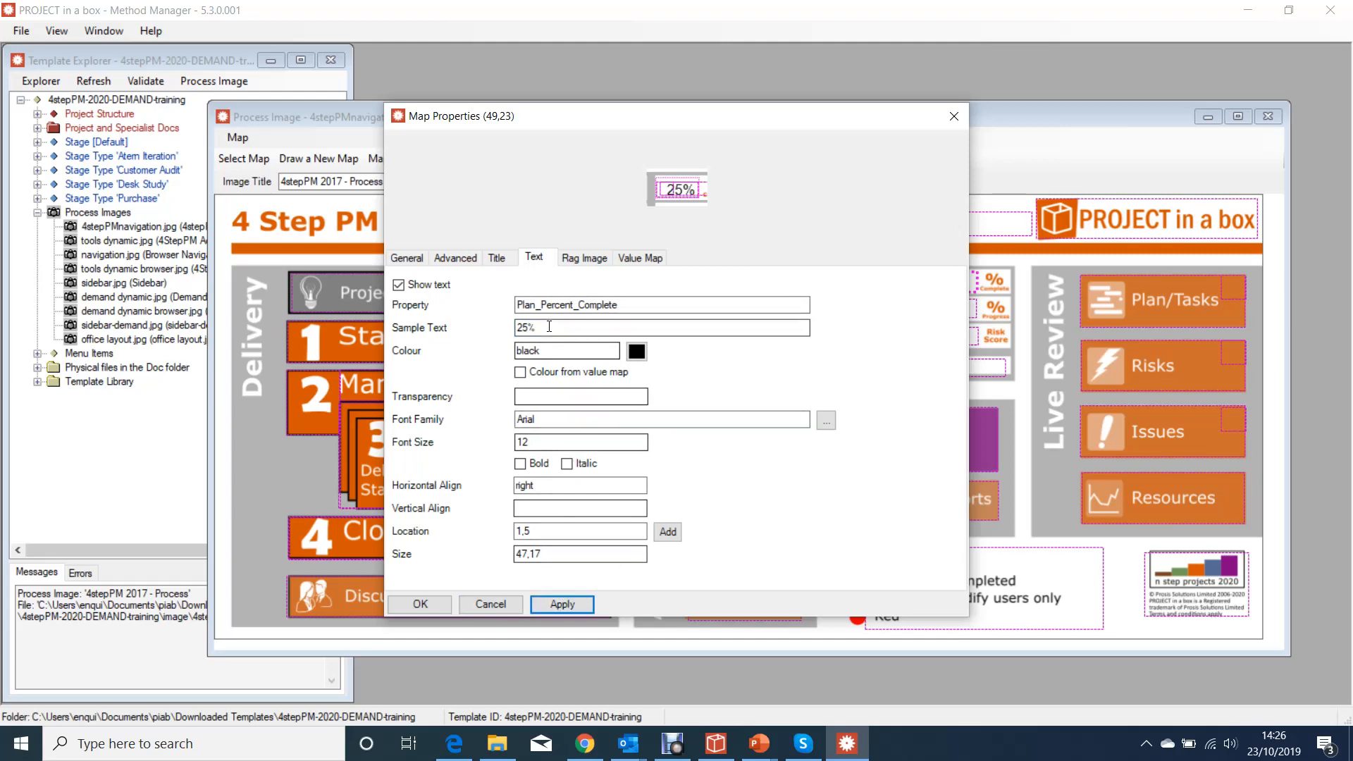
Check the % Complete panel's title settings, then change its sample text to "25.0", apply it and close the properties.
left_click(497, 258)
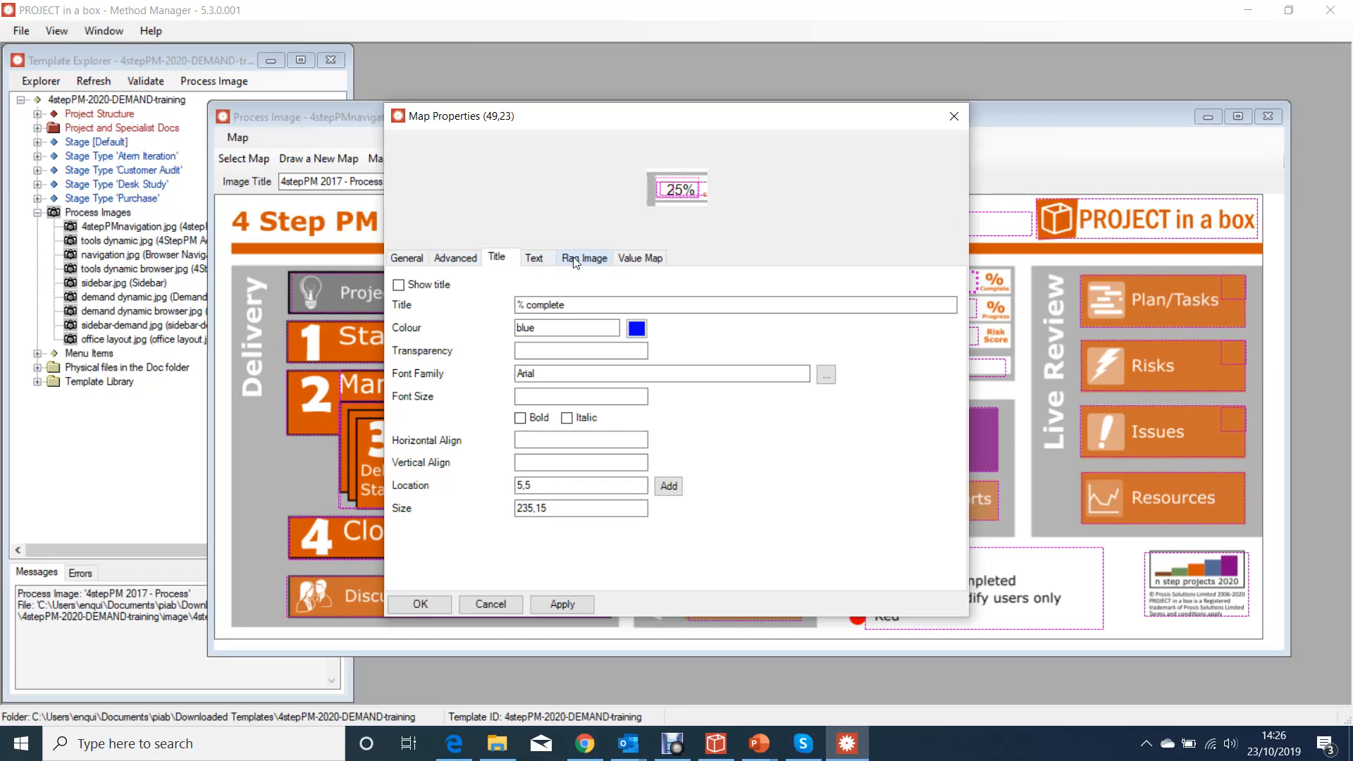
left_click(534, 258)
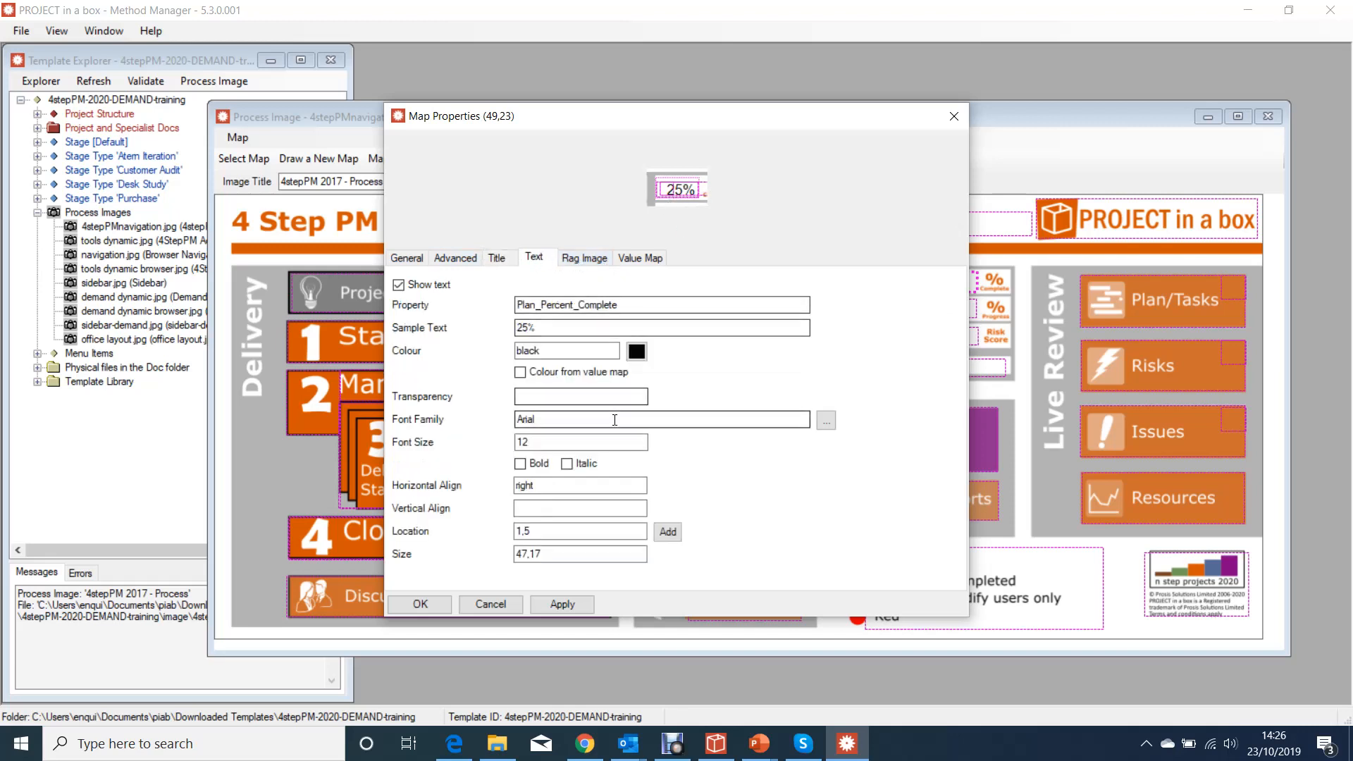
left_click_drag(755, 123, 573, 124)
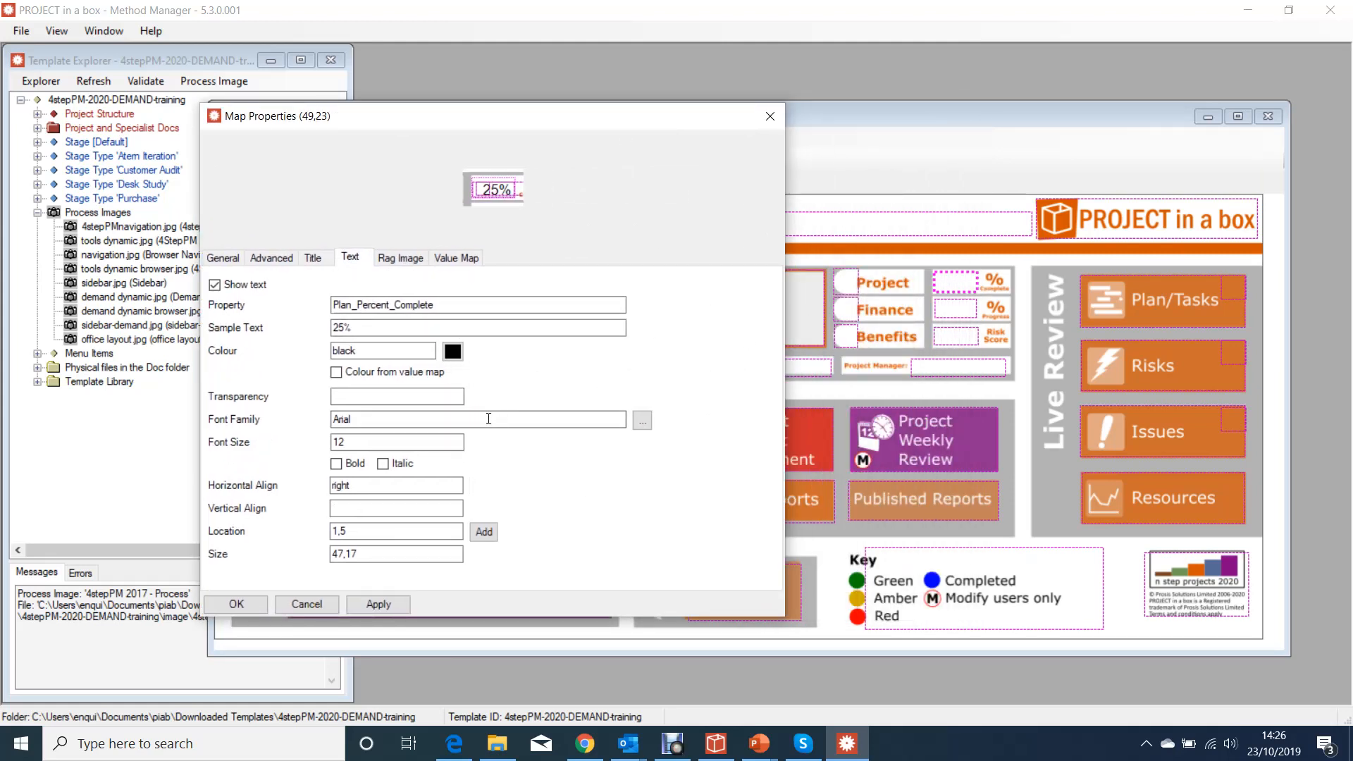
left_click(363, 324)
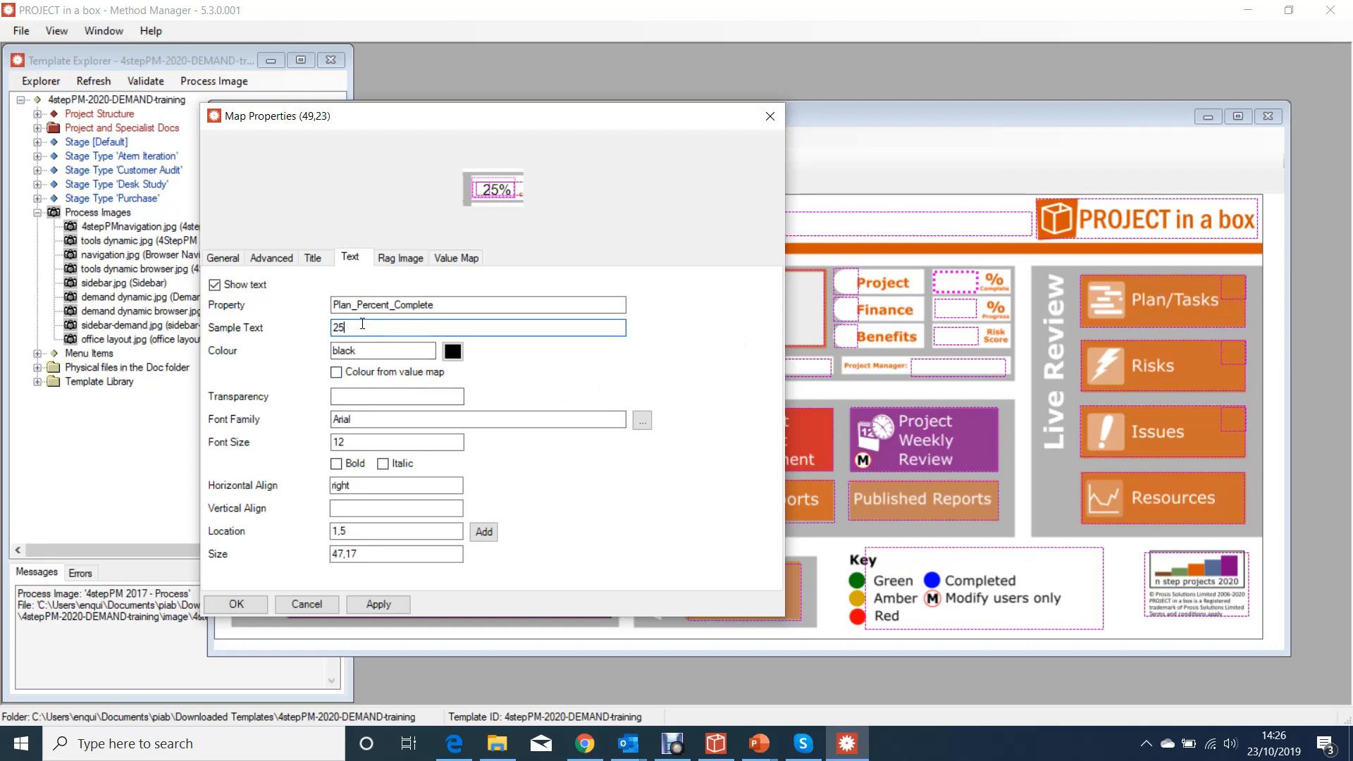
type(".0")
left_click(372, 609)
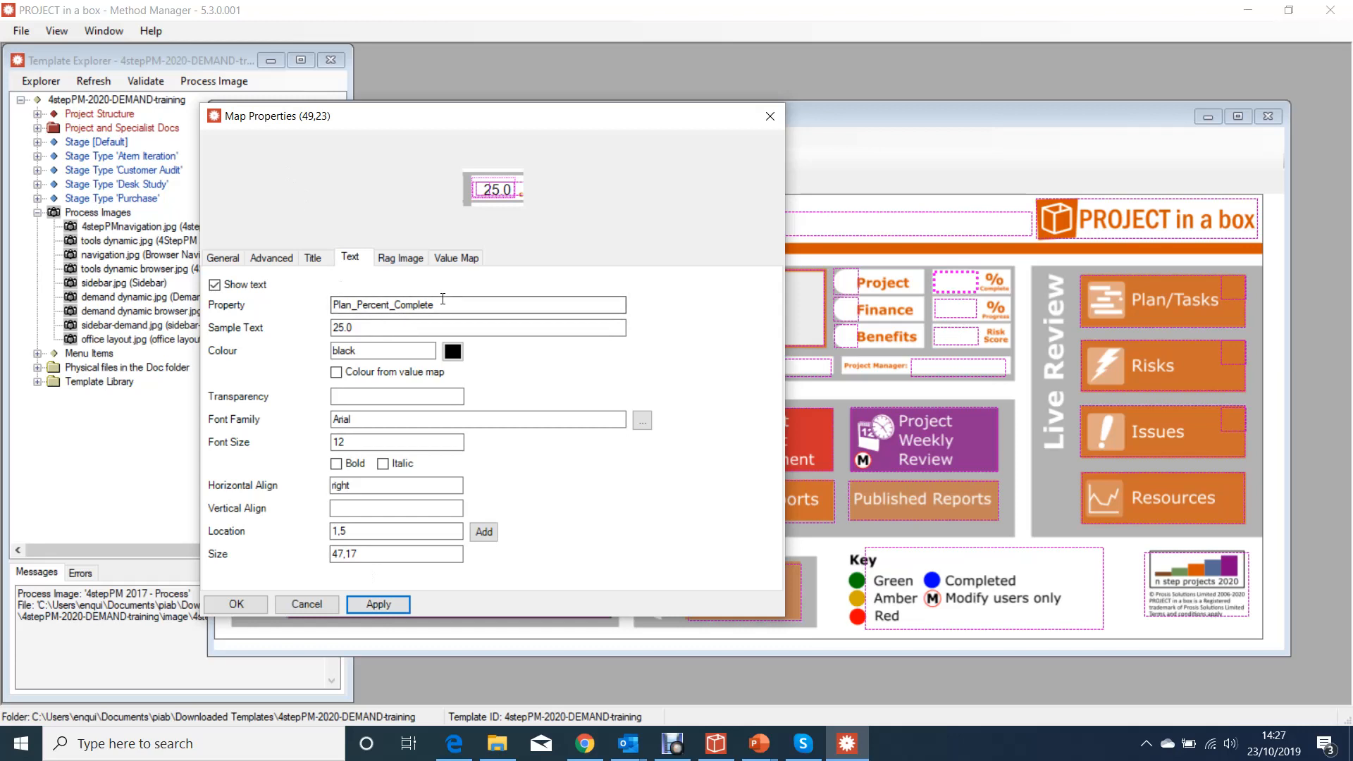
left_click_drag(437, 306, 310, 308)
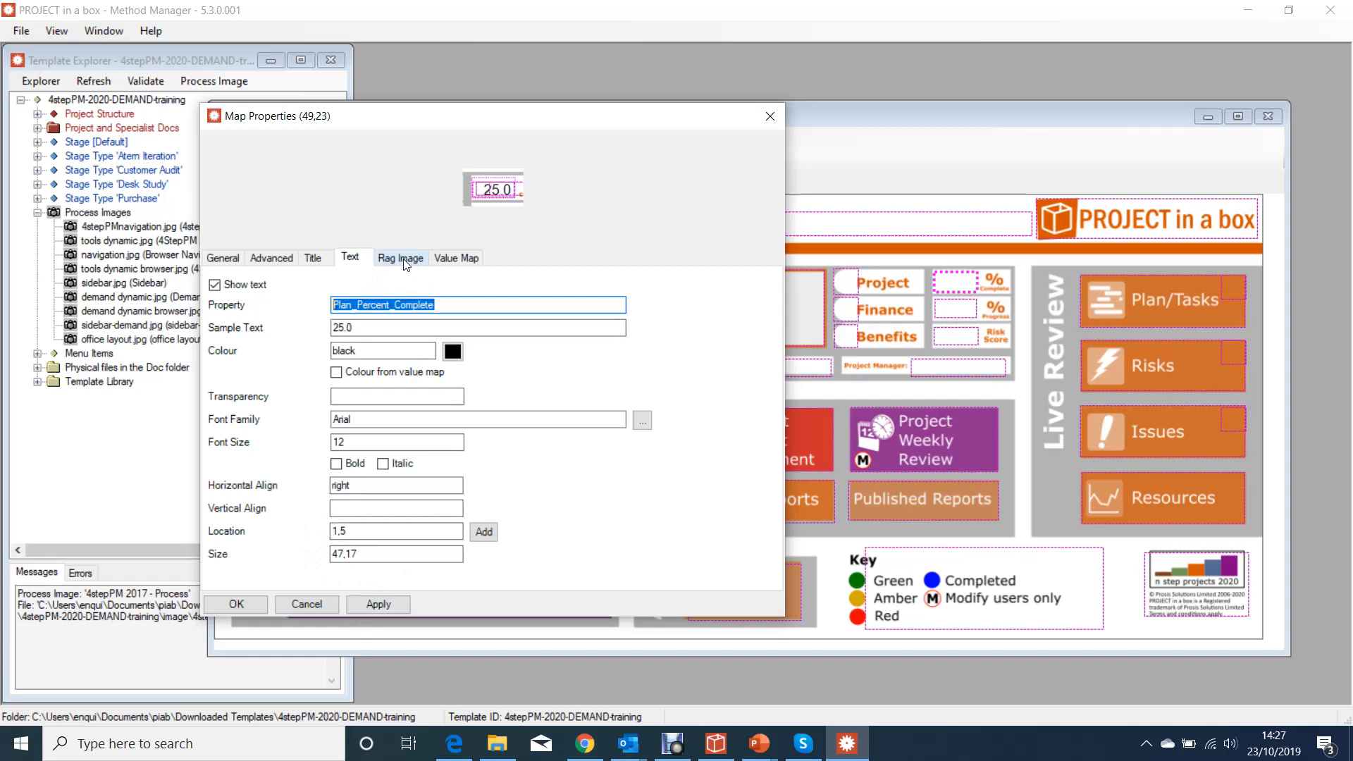
left_click(770, 117)
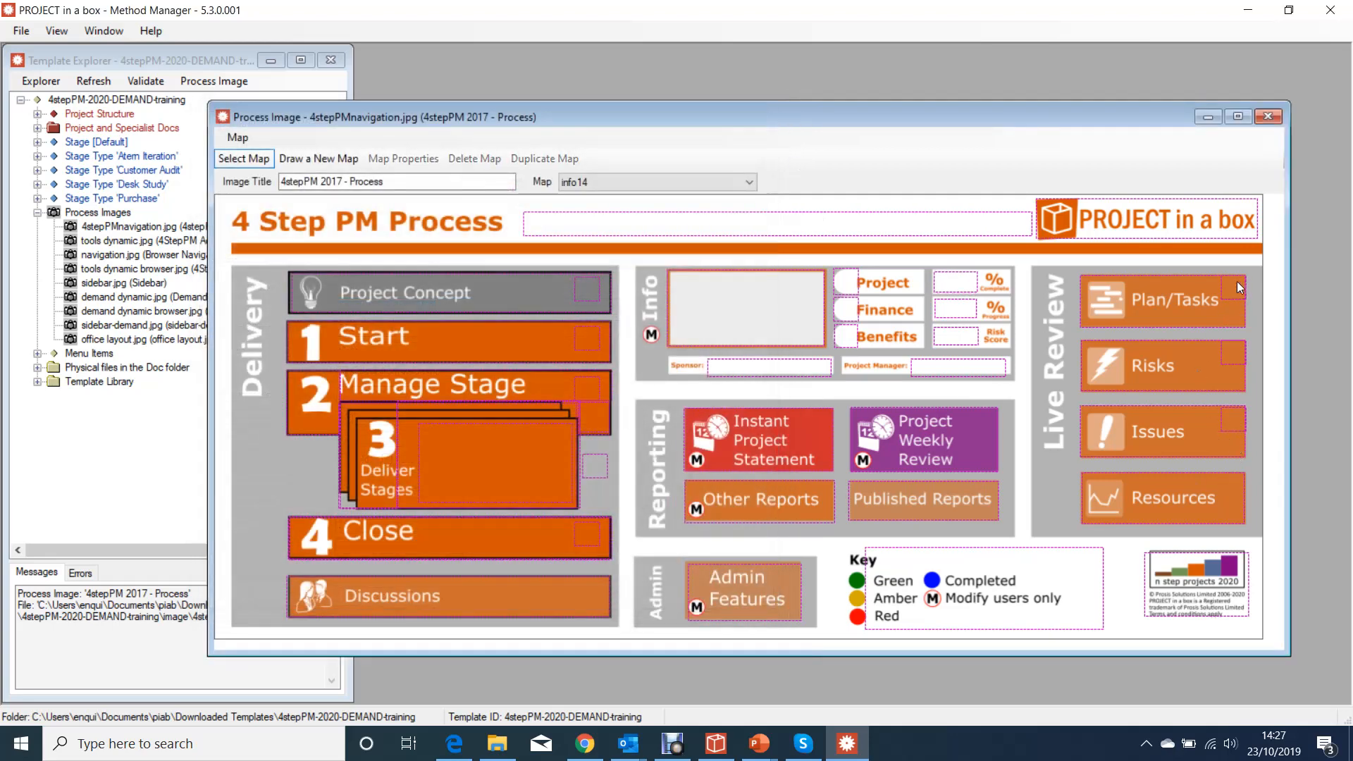
Examine the text and RAG image settings of the info panel on the Plan/Tasks tile.
double_click(1240, 286)
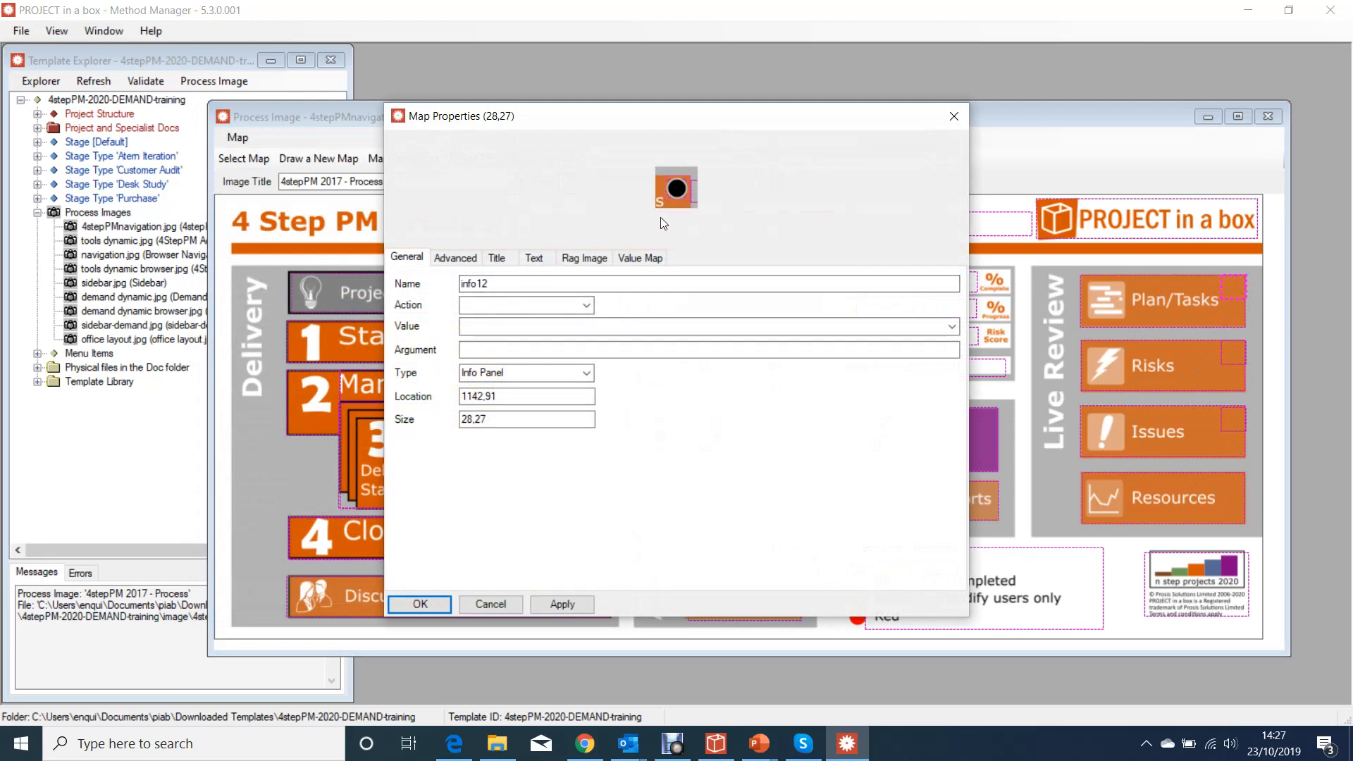
left_click(528, 260)
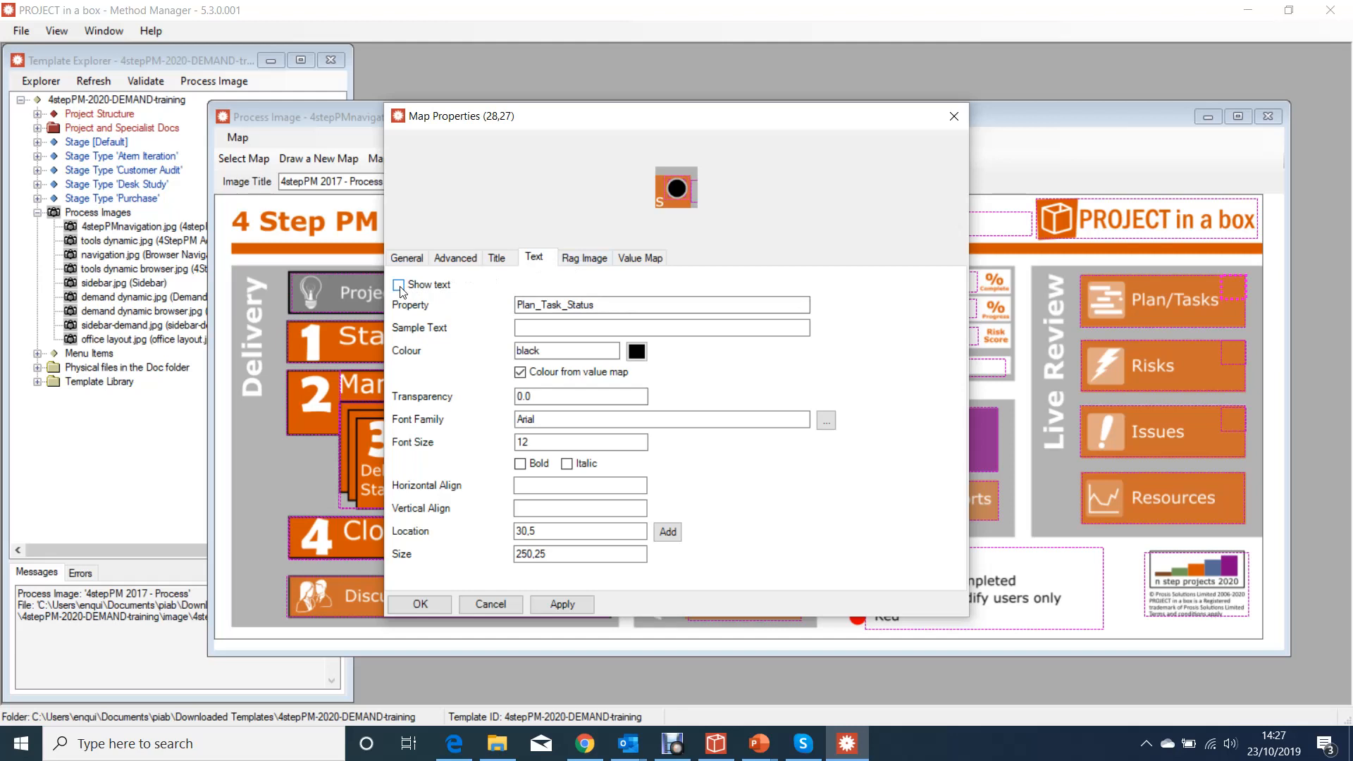
left_click(584, 258)
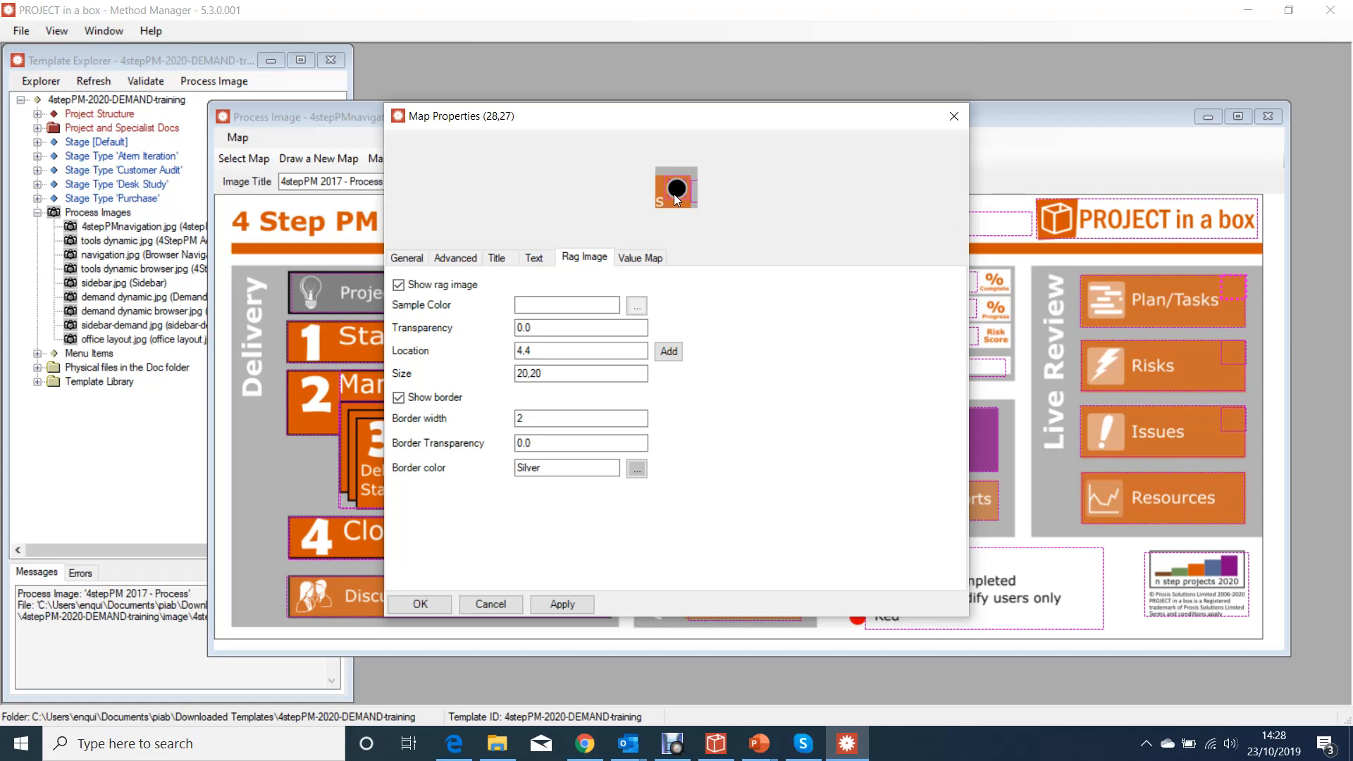
Review the Red, Amber and Green entries in the Plan/Tasks panel's value map, then close its properties.
left_click(650, 262)
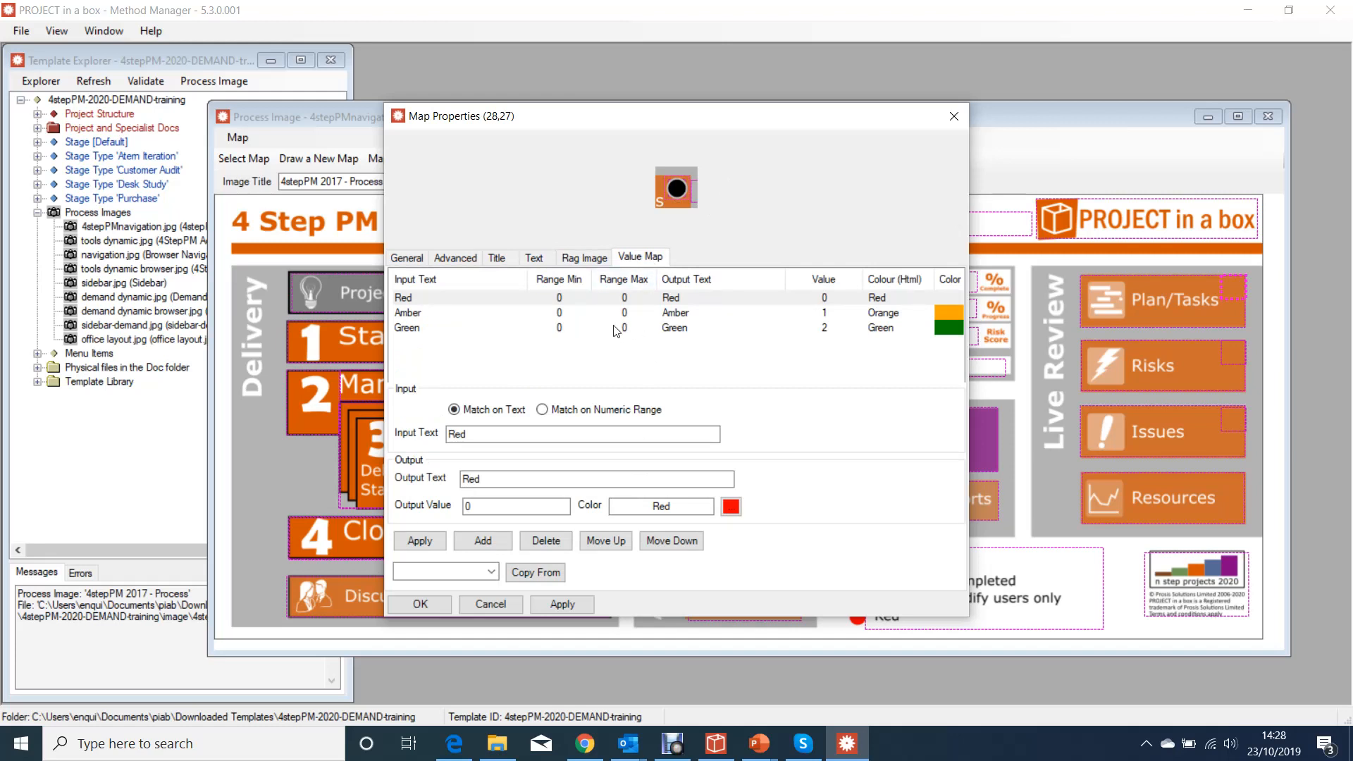
left_click(427, 299)
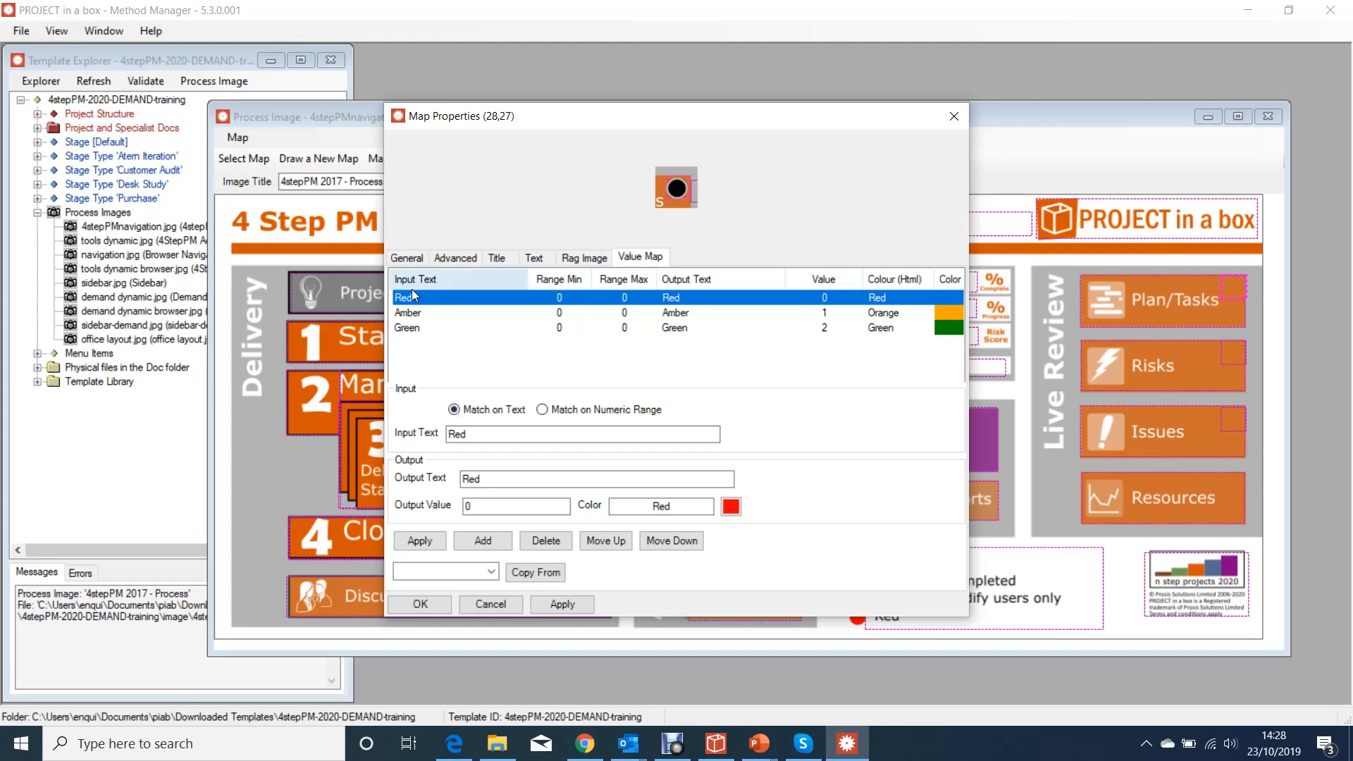
left_click(458, 438)
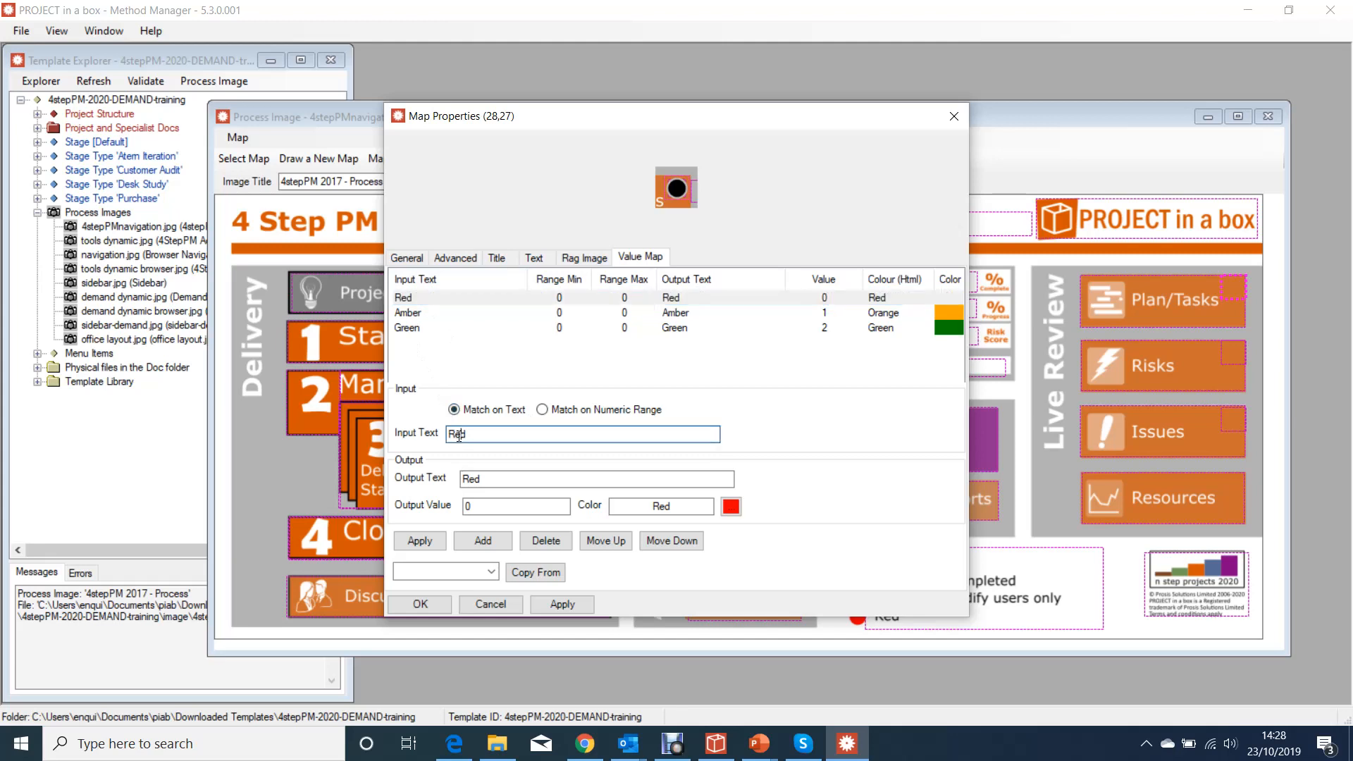
left_click(412, 295)
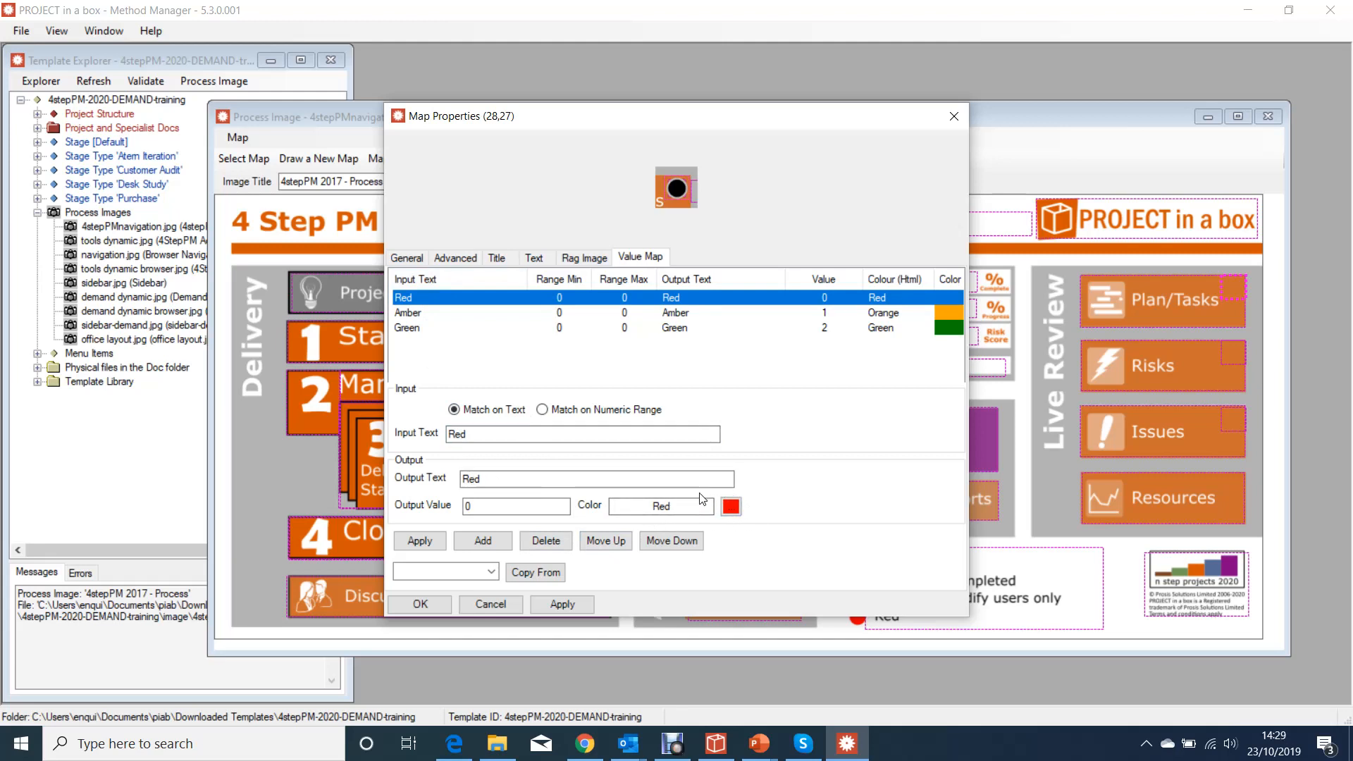
left_click(409, 314)
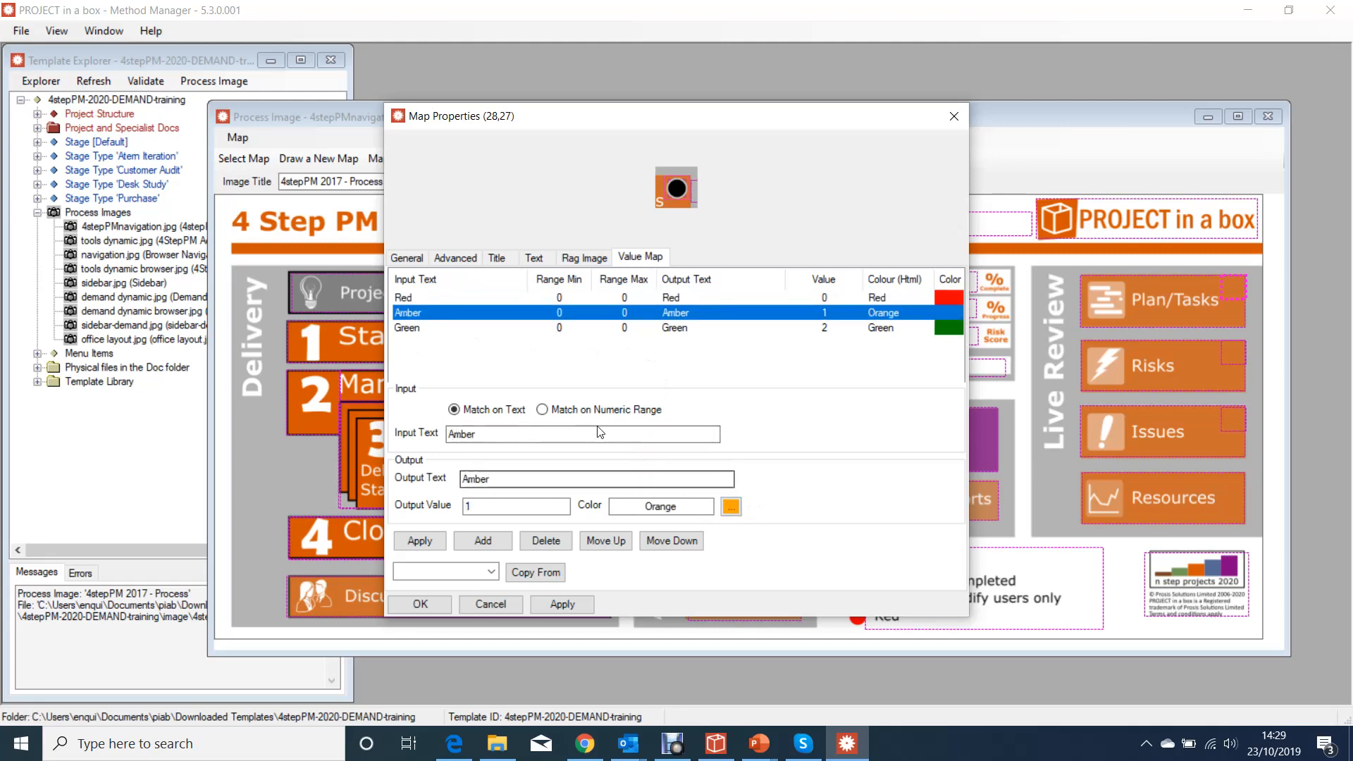
left_click(412, 328)
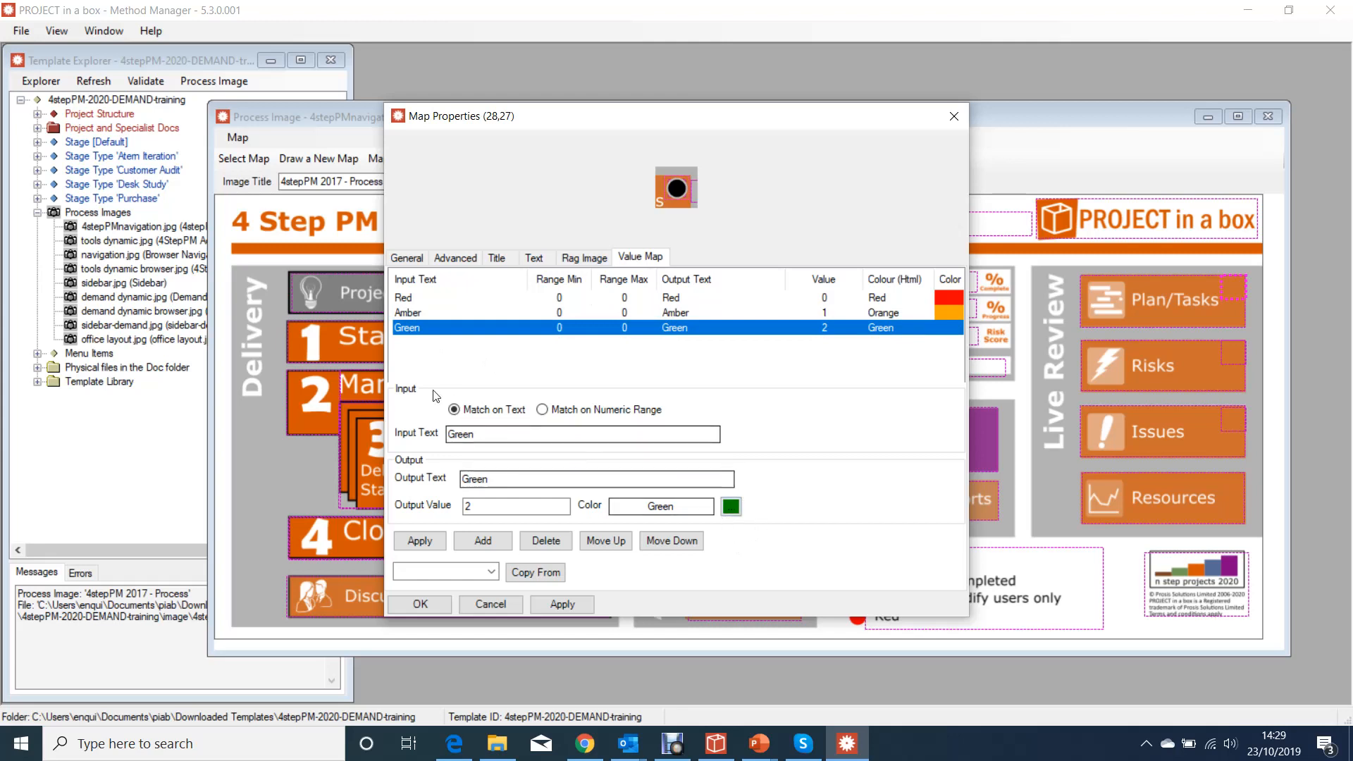
left_click(952, 117)
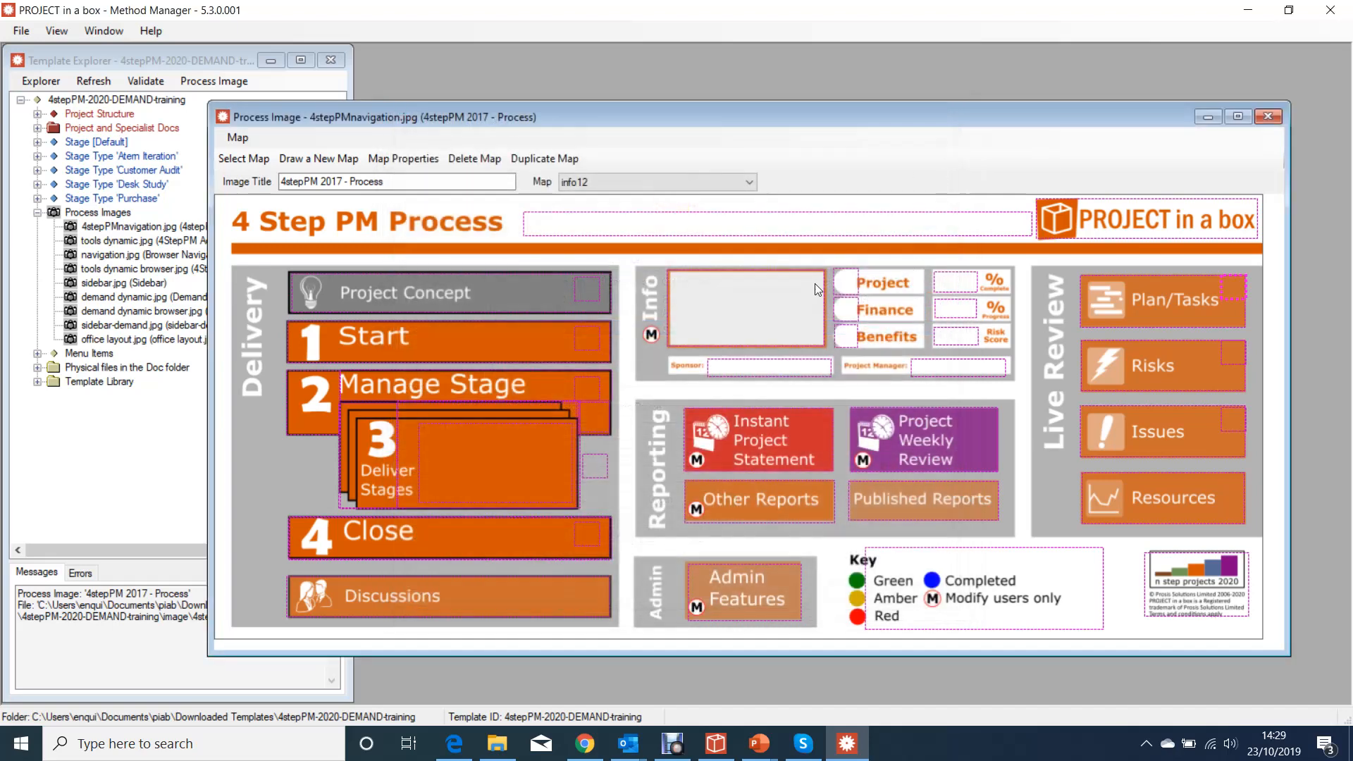
Examine the text, RAG image and value map settings of the info panel beside the Project label in the Info section.
double_click(854, 278)
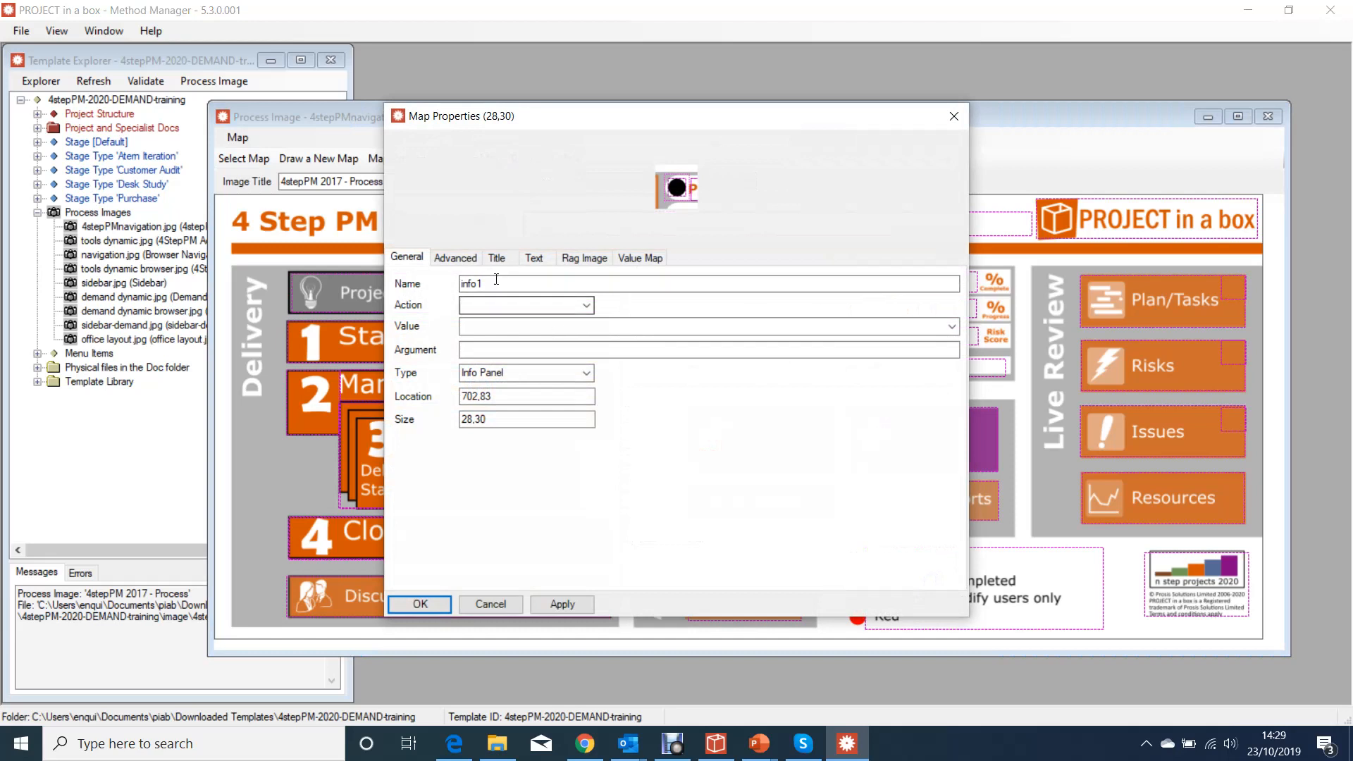
left_click(542, 260)
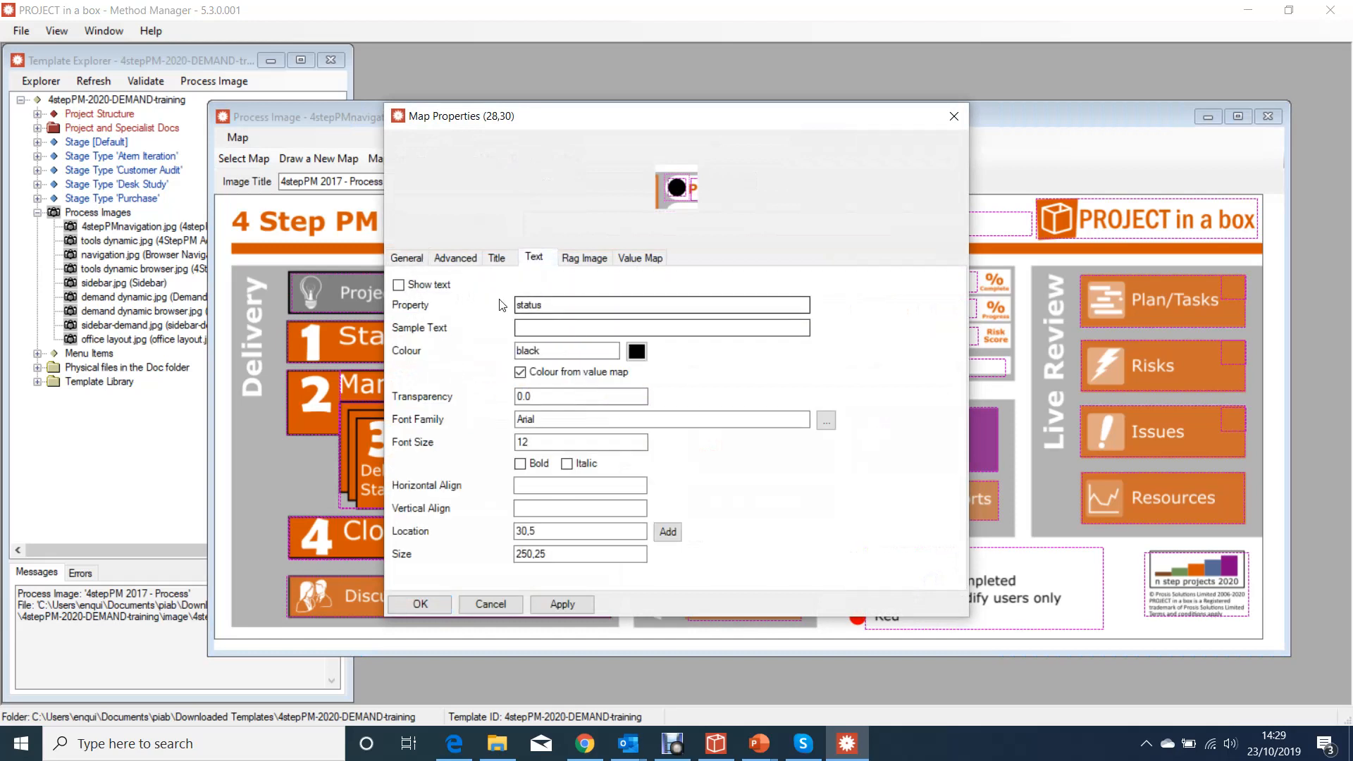
left_click(576, 262)
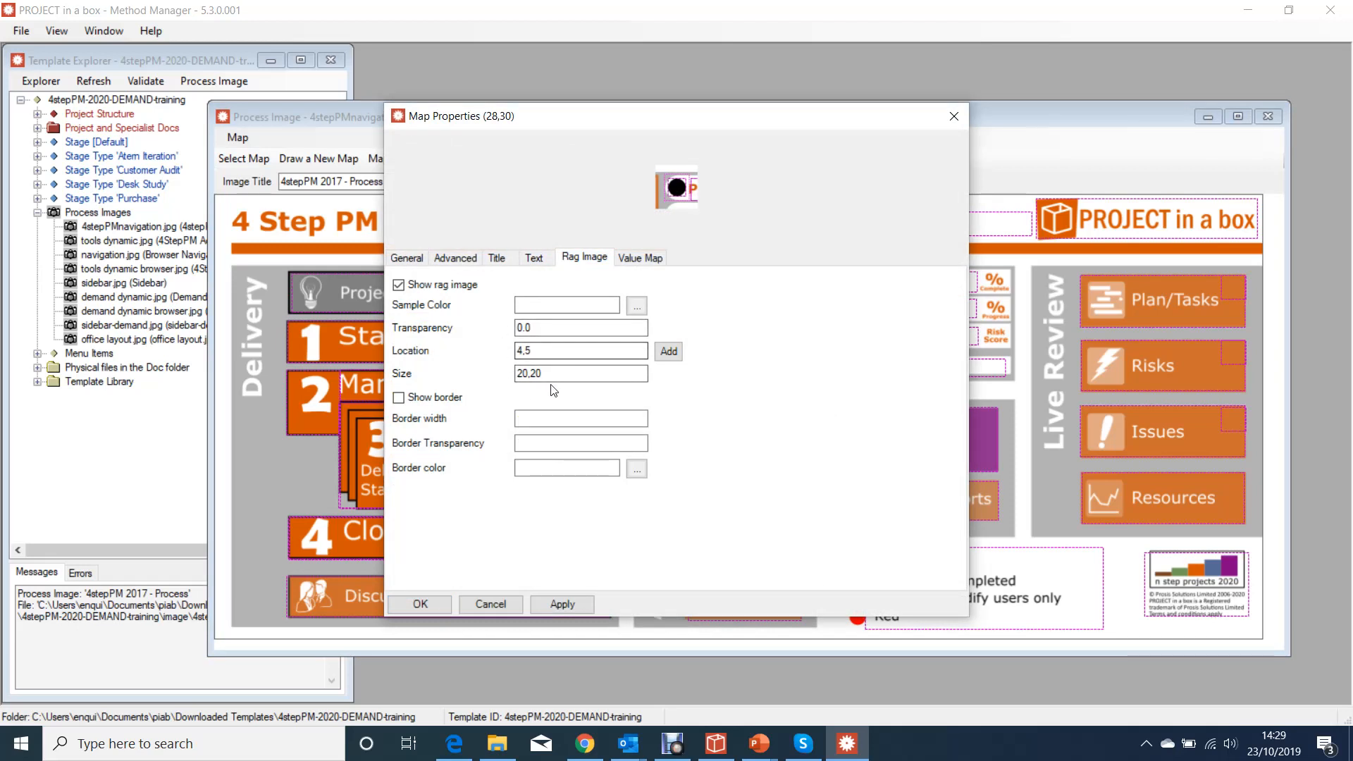
left_click(636, 258)
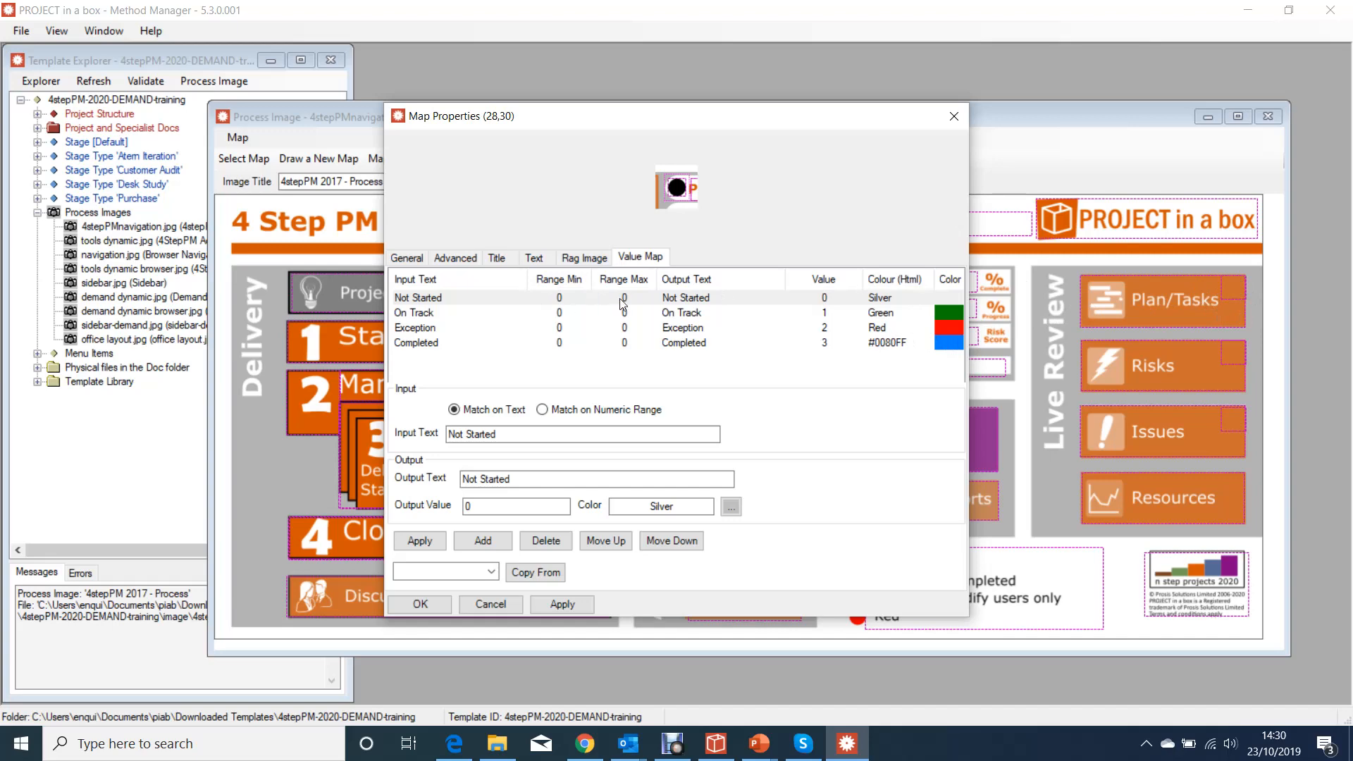
left_click(960, 115)
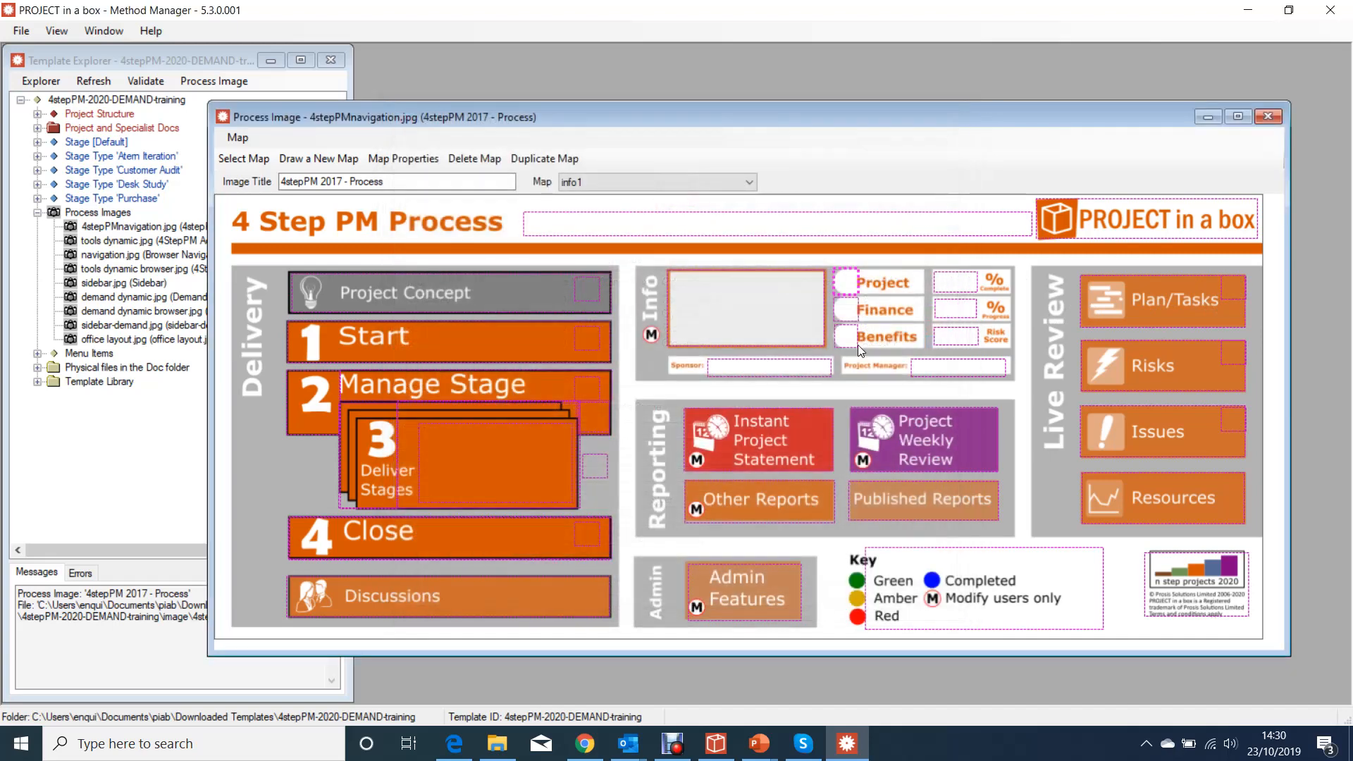
Close the current process image, open tools dynamic.jpg (4StepPM Admin), and select the info panel on the Overdue Tasks tile.
left_click(1266, 116)
left_click(163, 240)
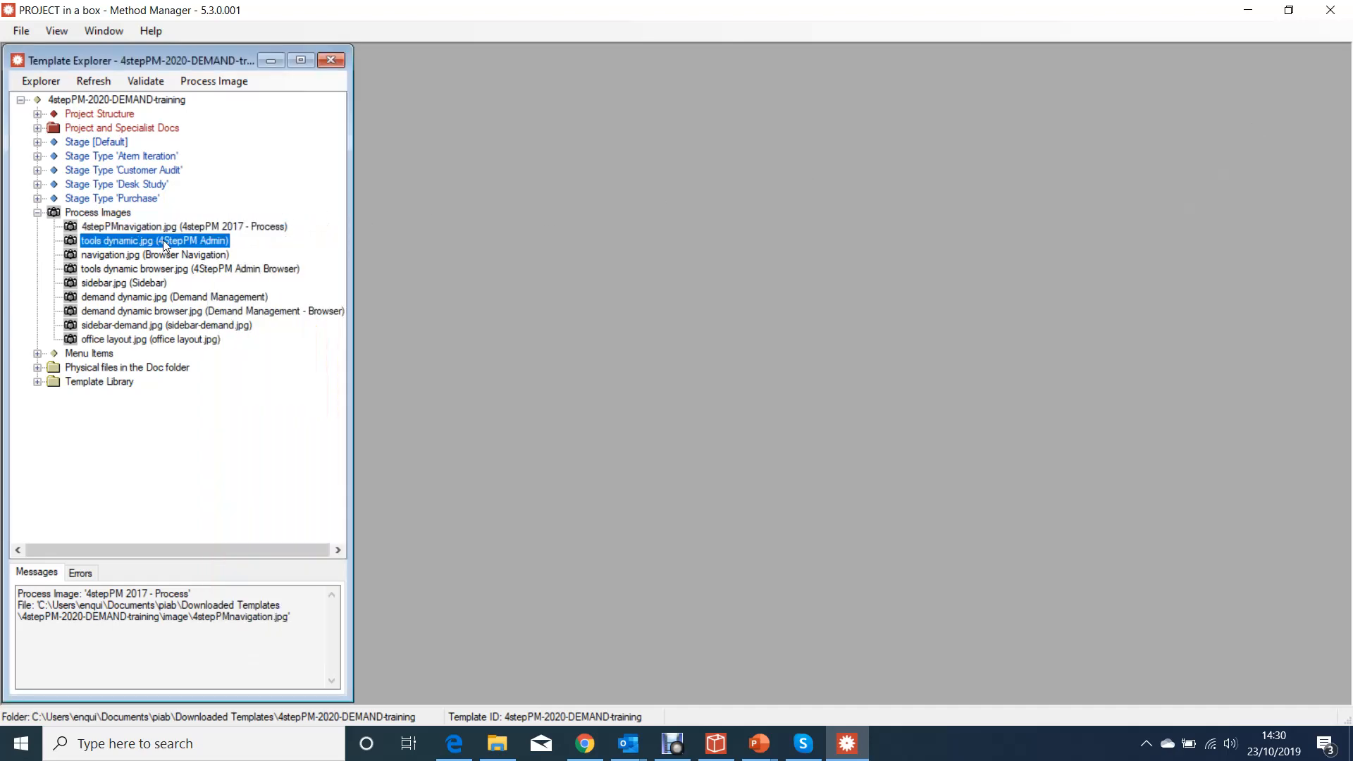
double_click(163, 240)
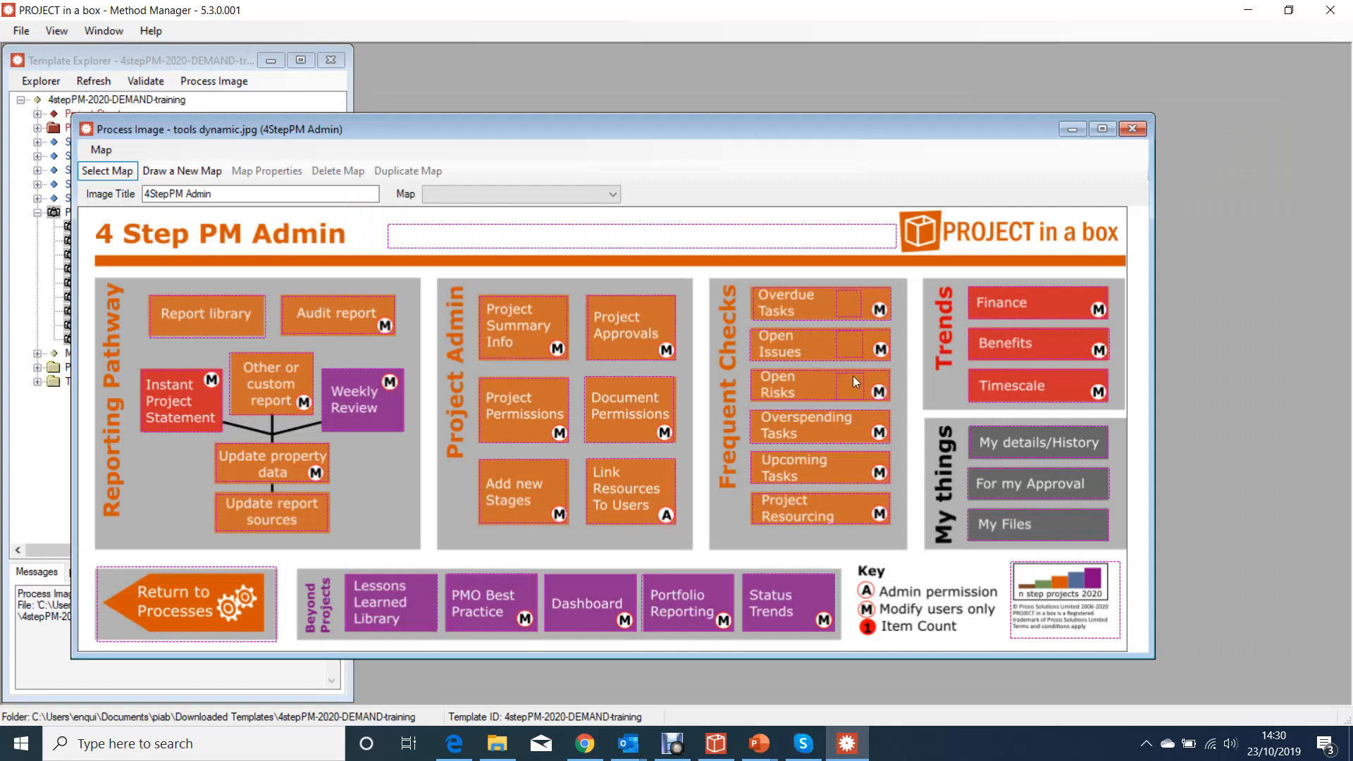
left_click(848, 306)
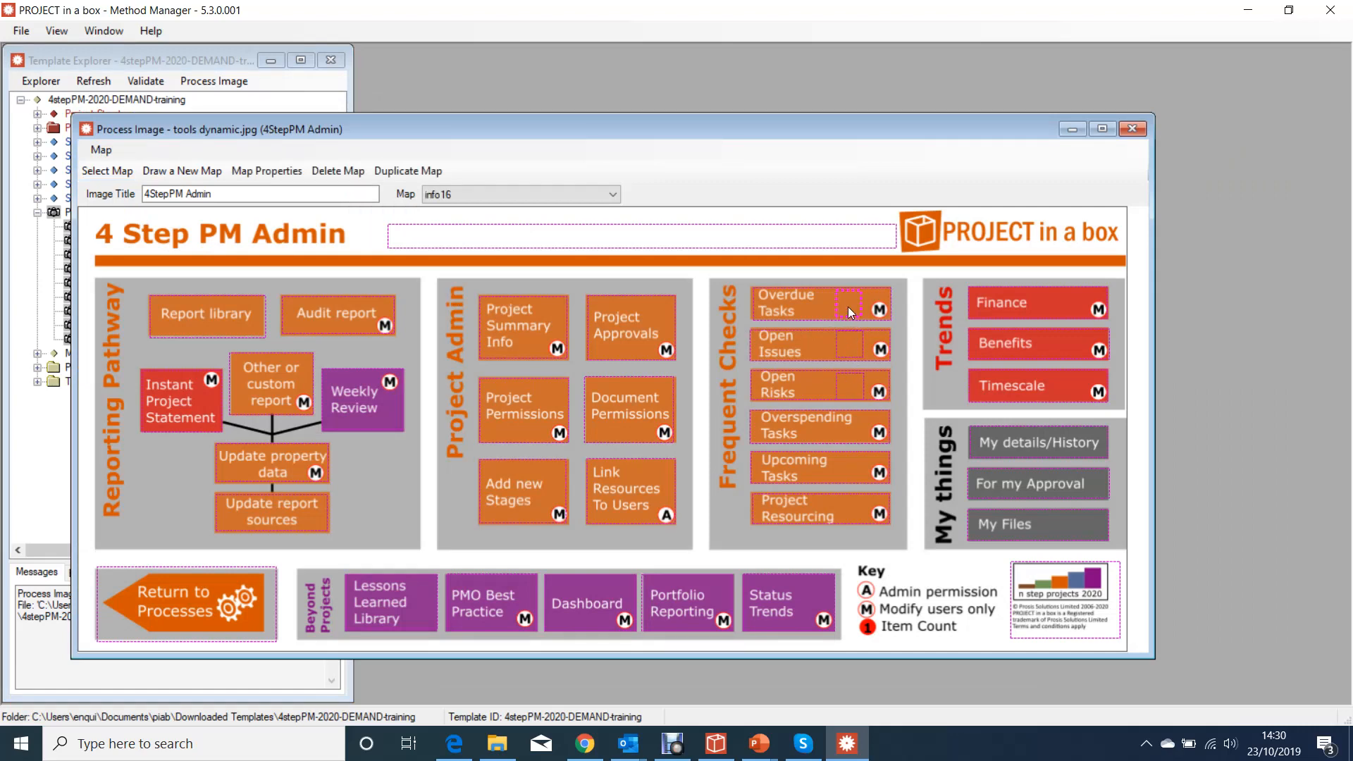
Open the properties of the info panel on the Overdue Tasks tile and examine its text and RAG image settings.
double_click(847, 307)
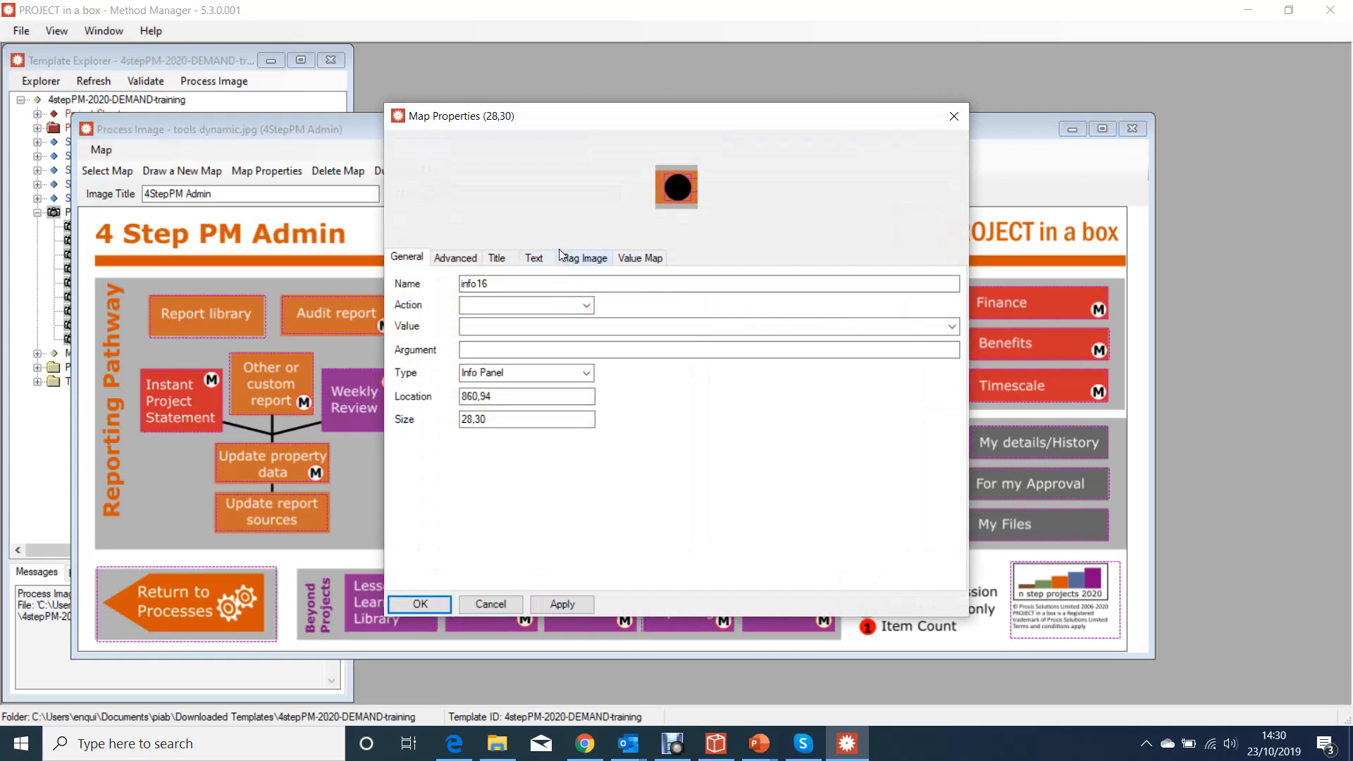
left_click(536, 258)
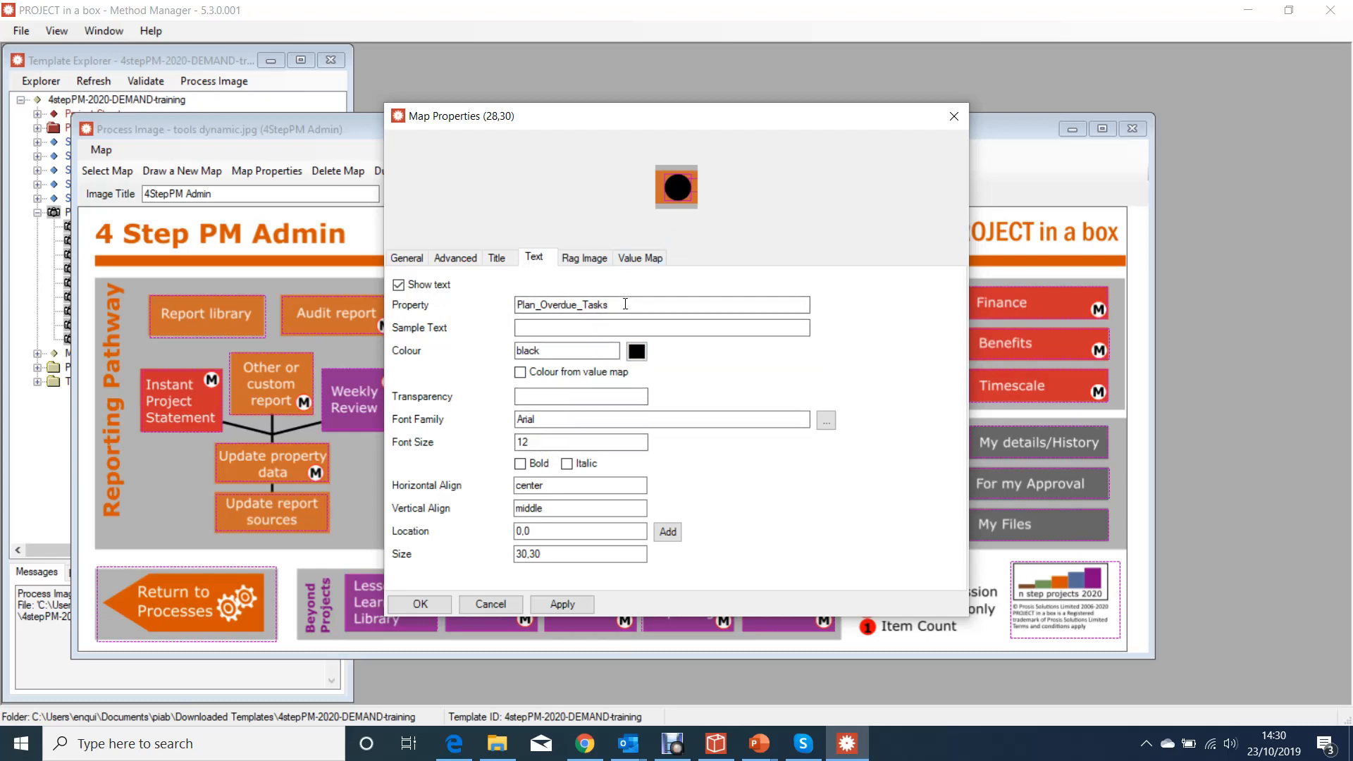
left_click(586, 261)
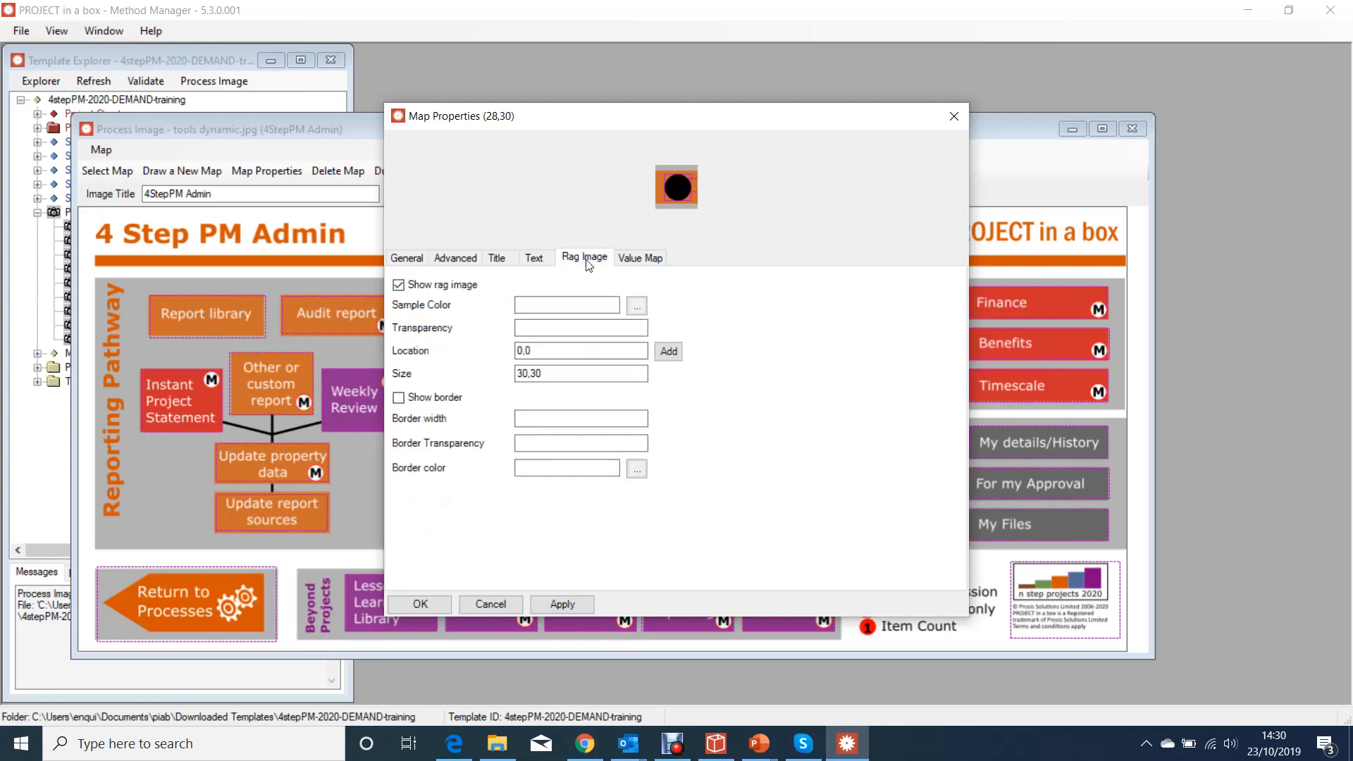
Try to change the Overdue Tasks panel's text colour to white and apply it.
left_click(536, 260)
left_click(637, 352)
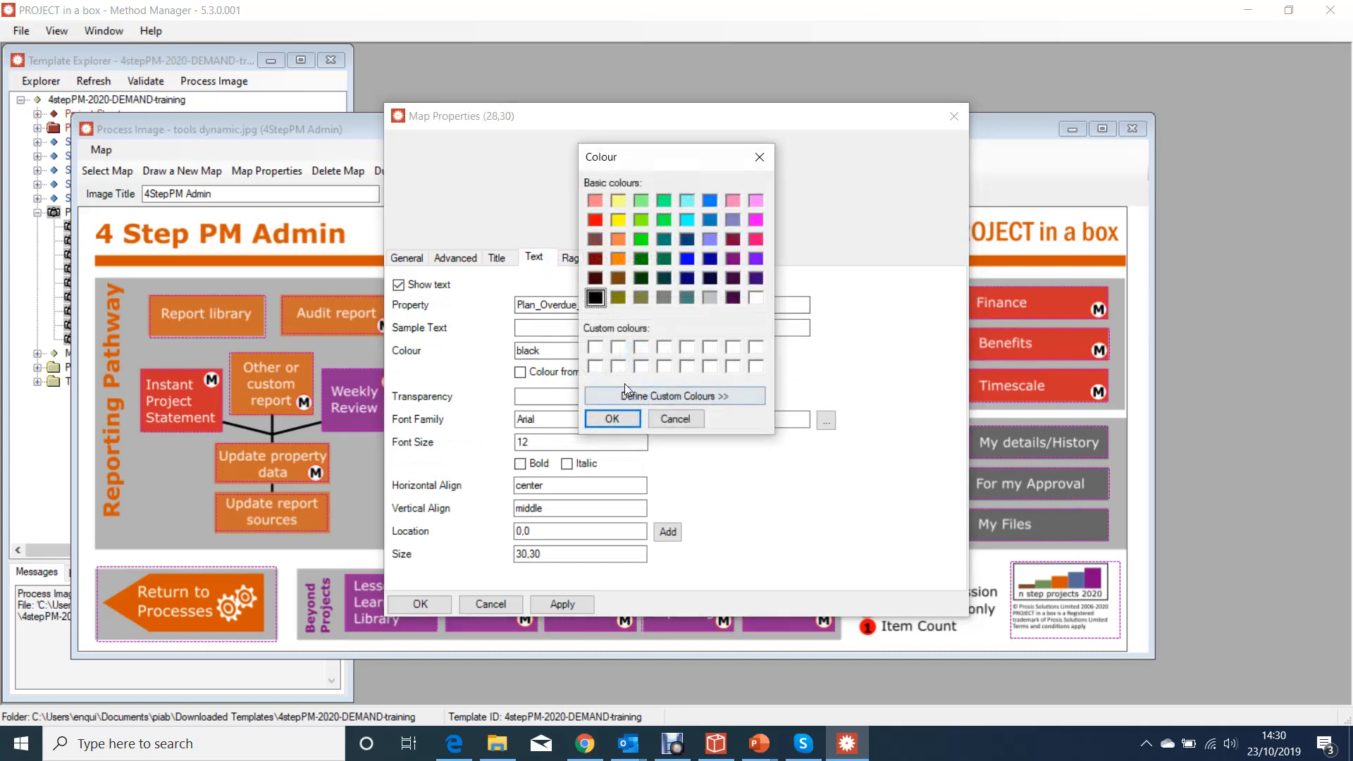
left_click(755, 297)
left_click(612, 419)
left_click(565, 604)
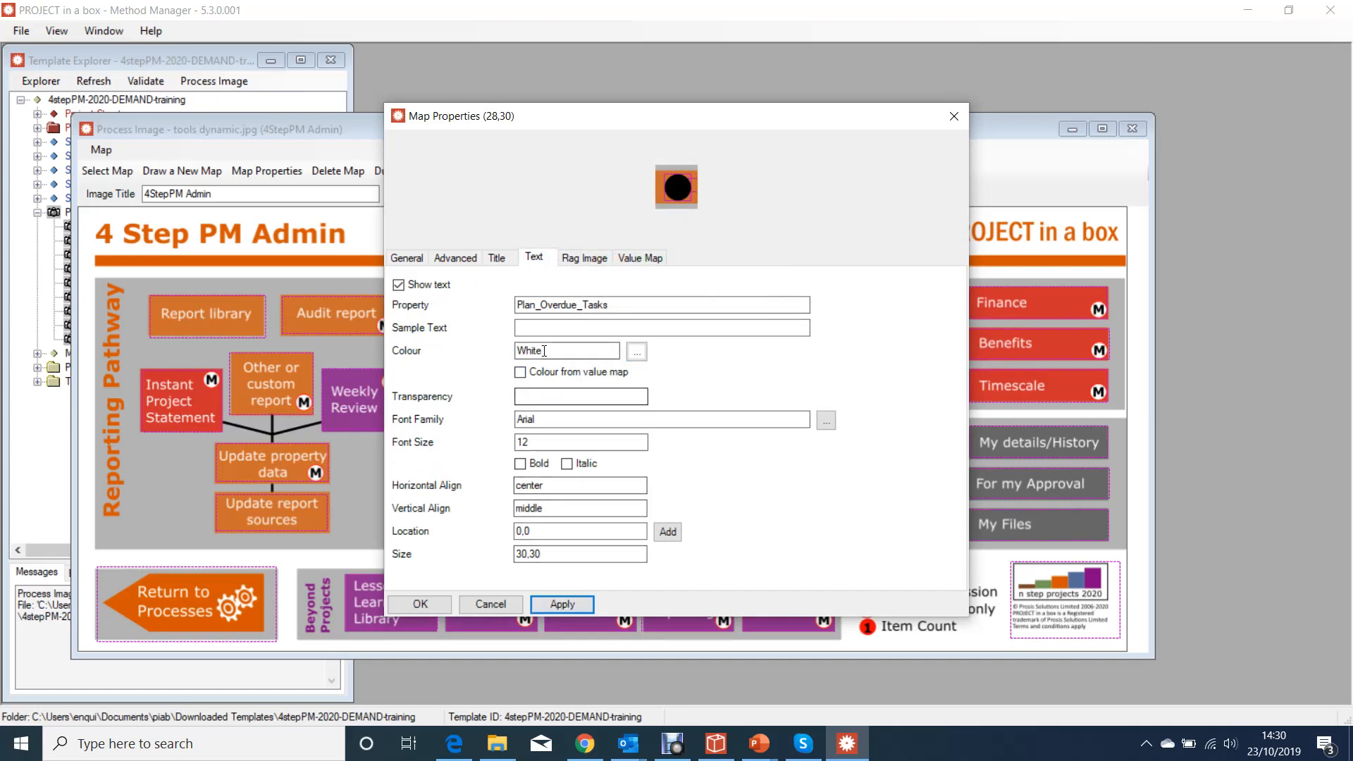
Try to preview the Overdue Tasks panel with 6 as its sample text.
left_click(547, 328)
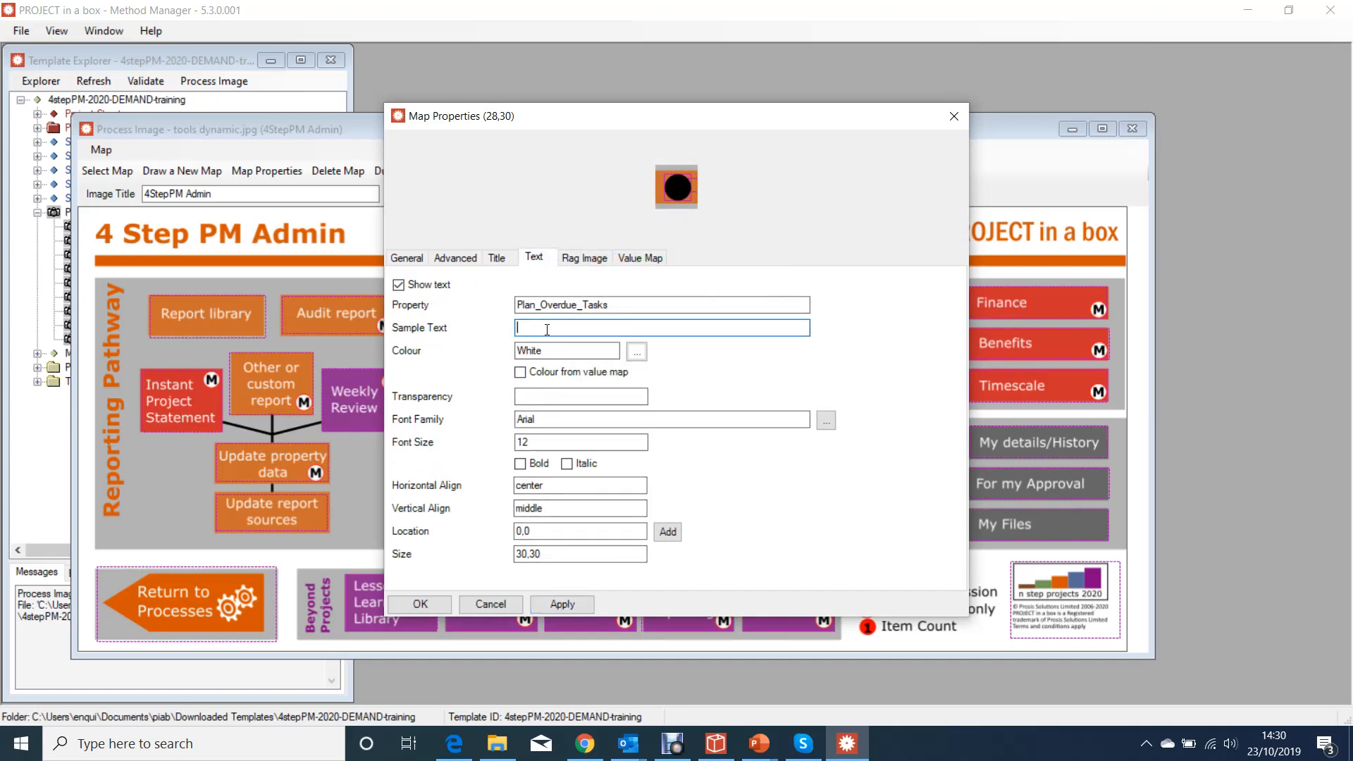
type("6")
left_click(564, 604)
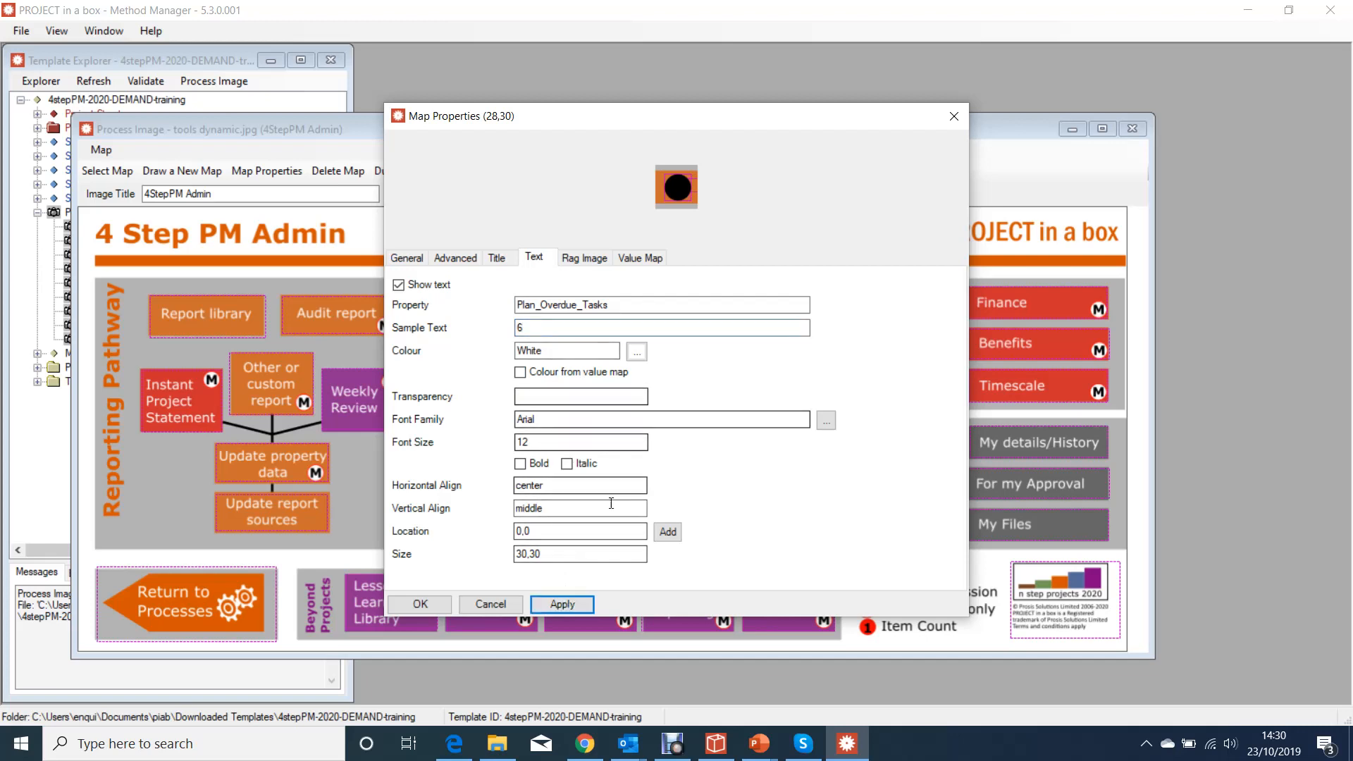
left_click(562, 604)
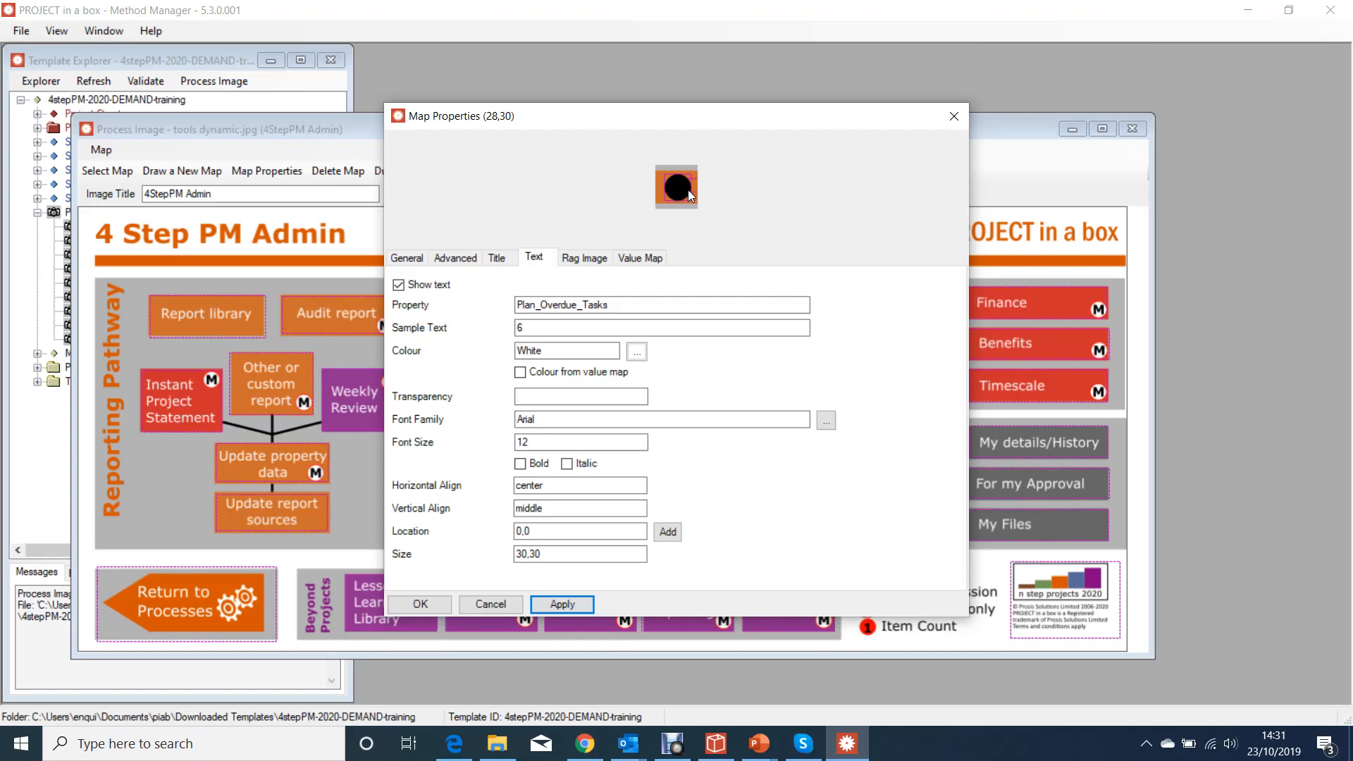
Examine the Overdue Tasks panel's RAG image settings and the Green, Yellow and Red ranges in its value map.
left_click(599, 260)
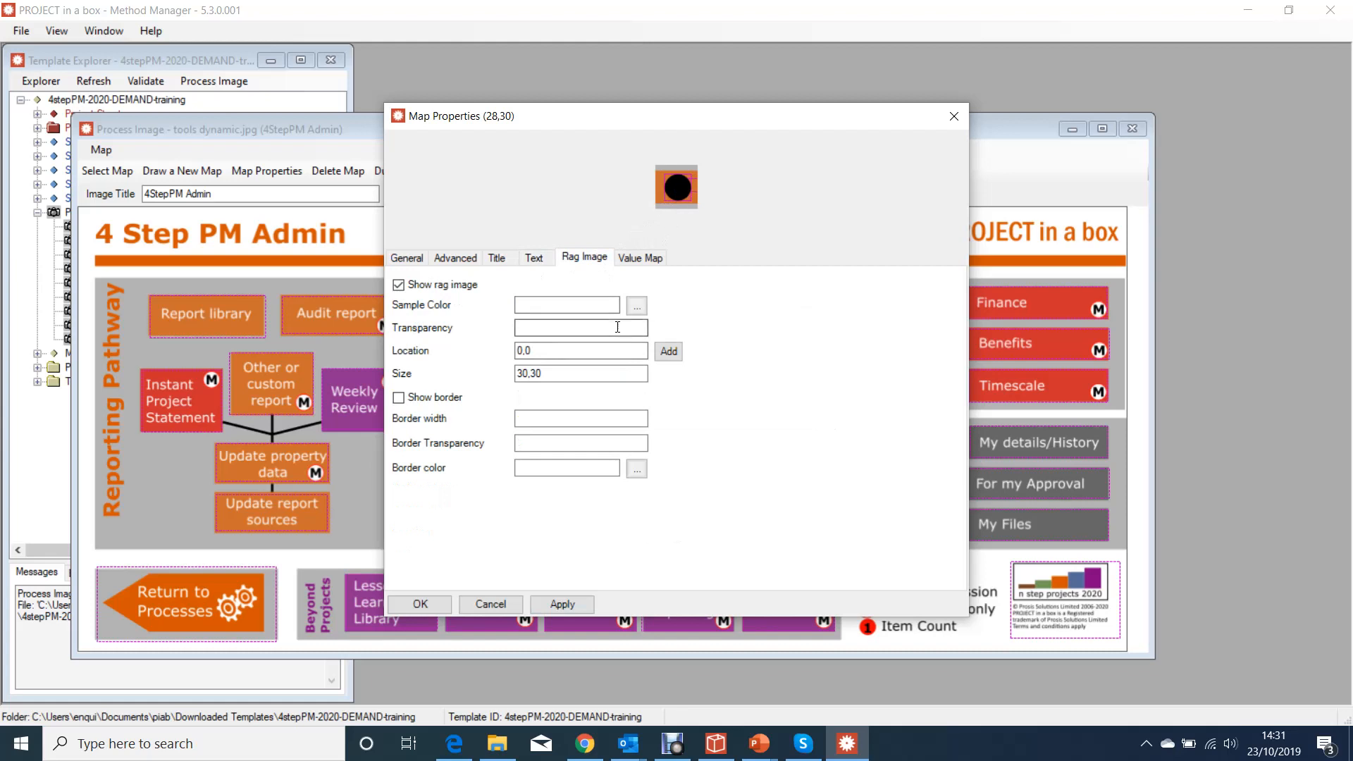
left_click(641, 261)
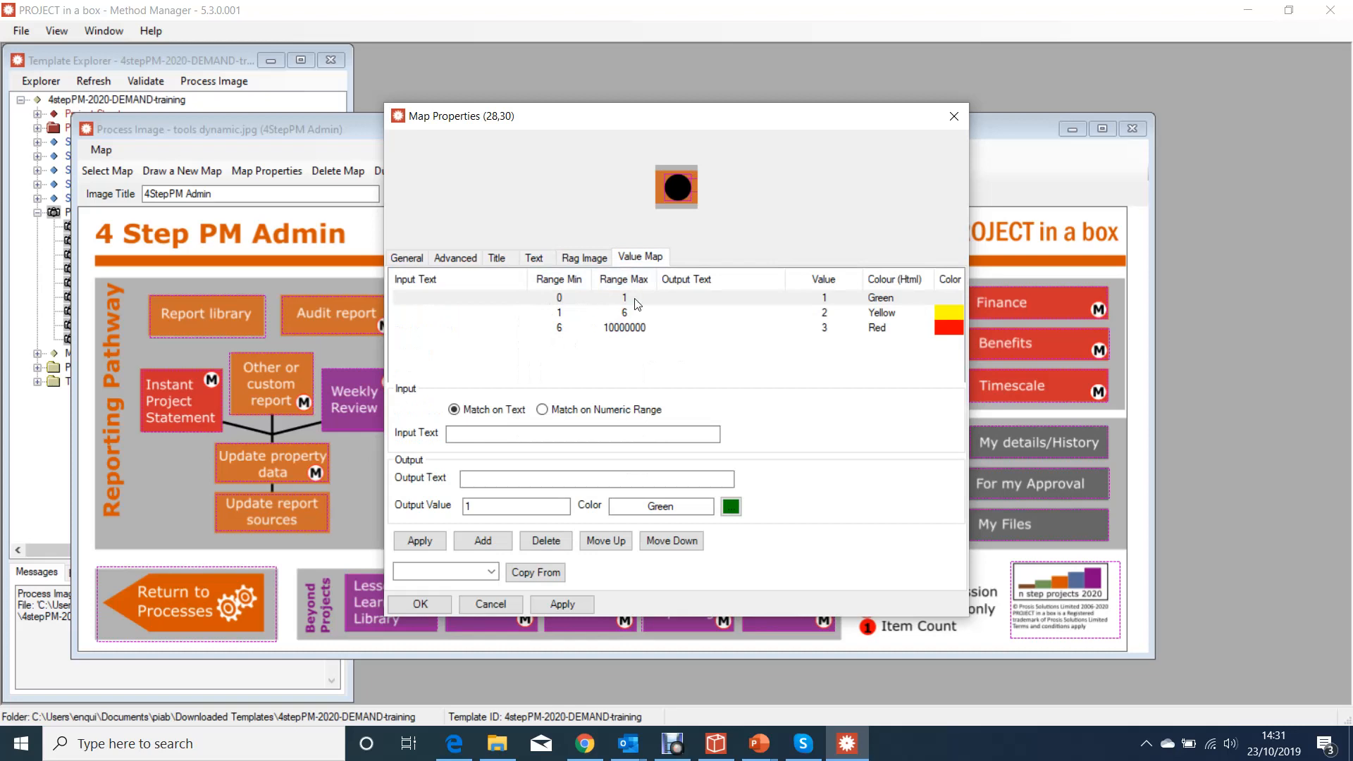
left_click(921, 297)
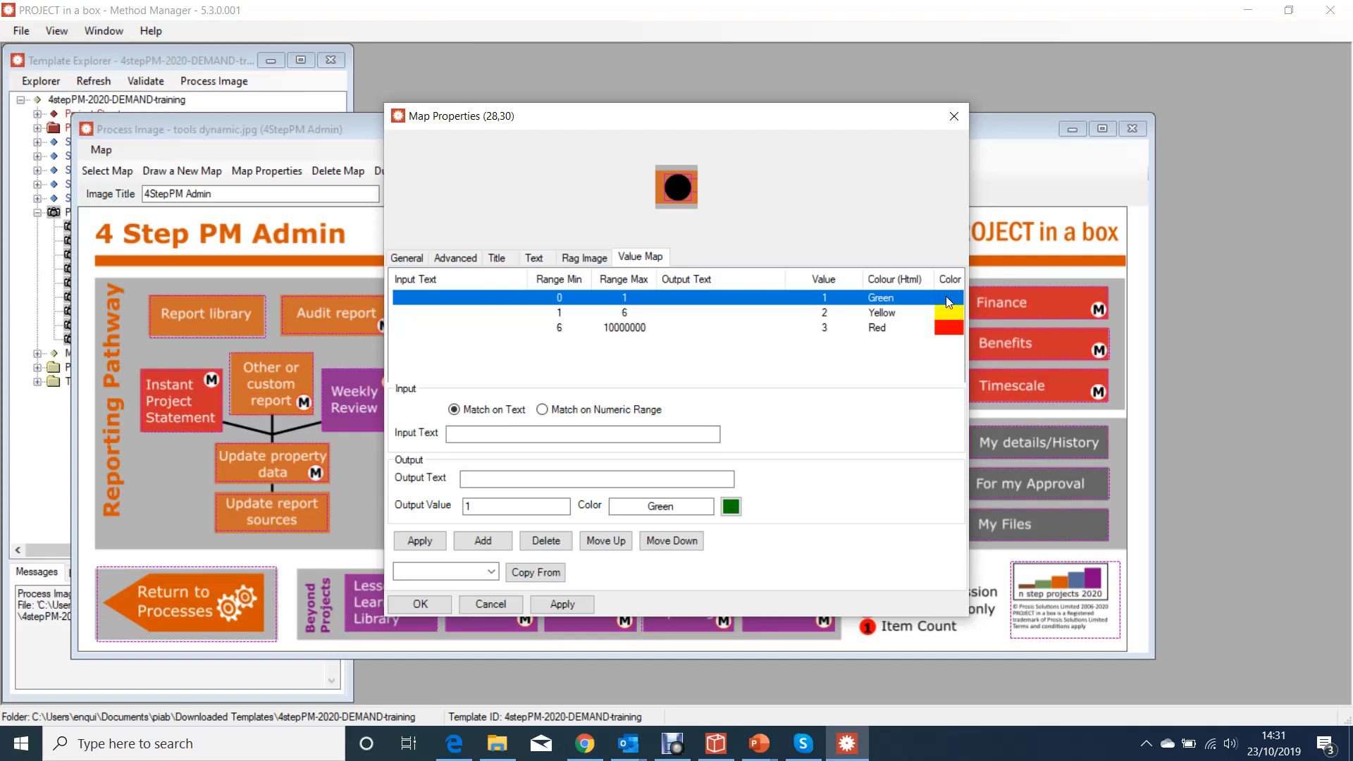
left_click(949, 314)
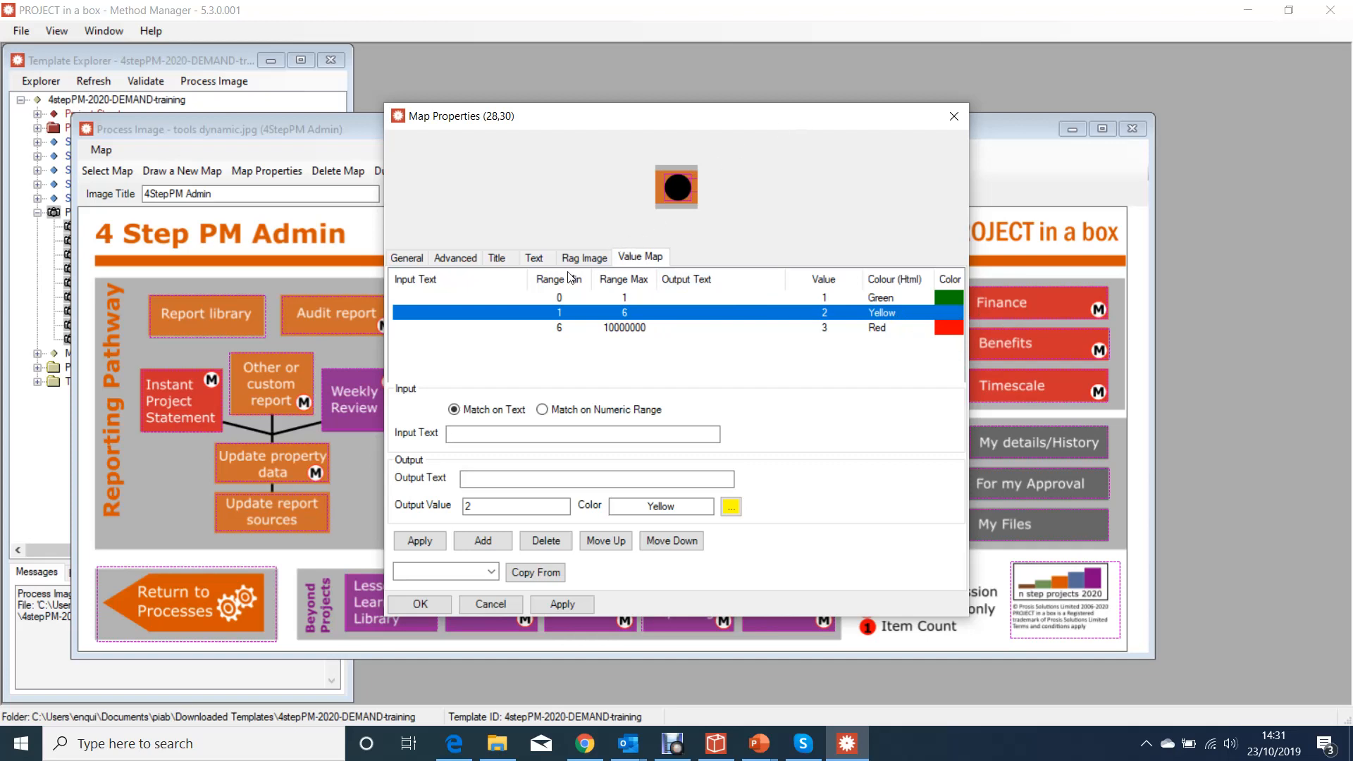
left_click(598, 335)
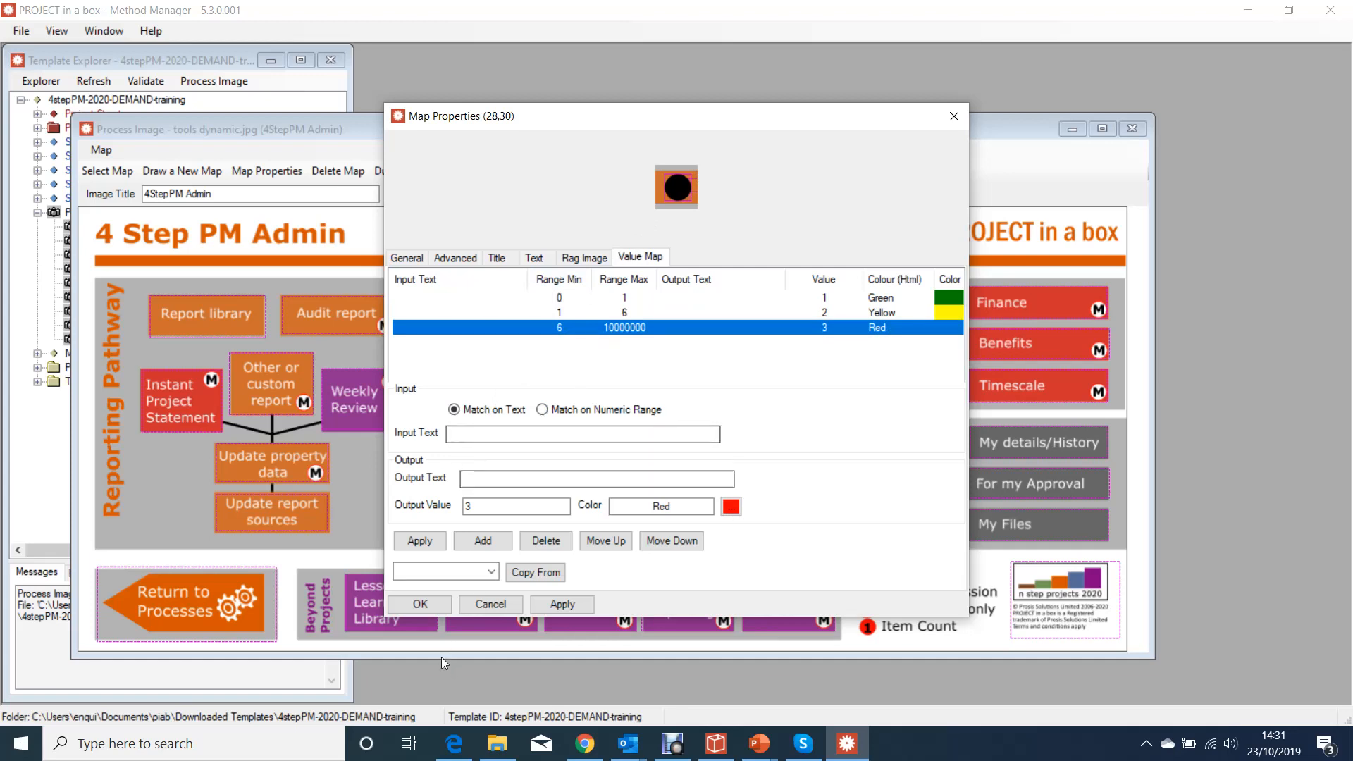
Try to save the Overdue Tasks panel's properties, check its text size, and close the properties without saving.
left_click(443, 606)
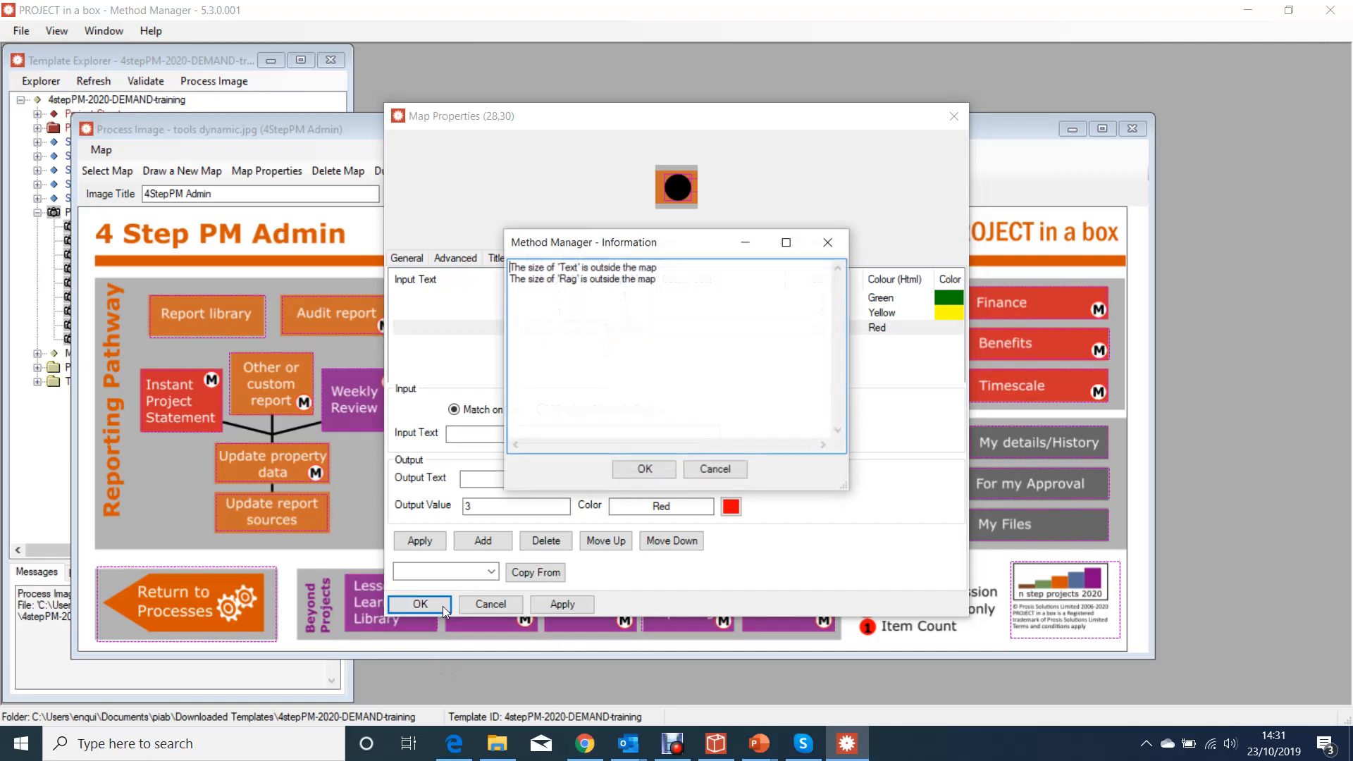
left_click(651, 466)
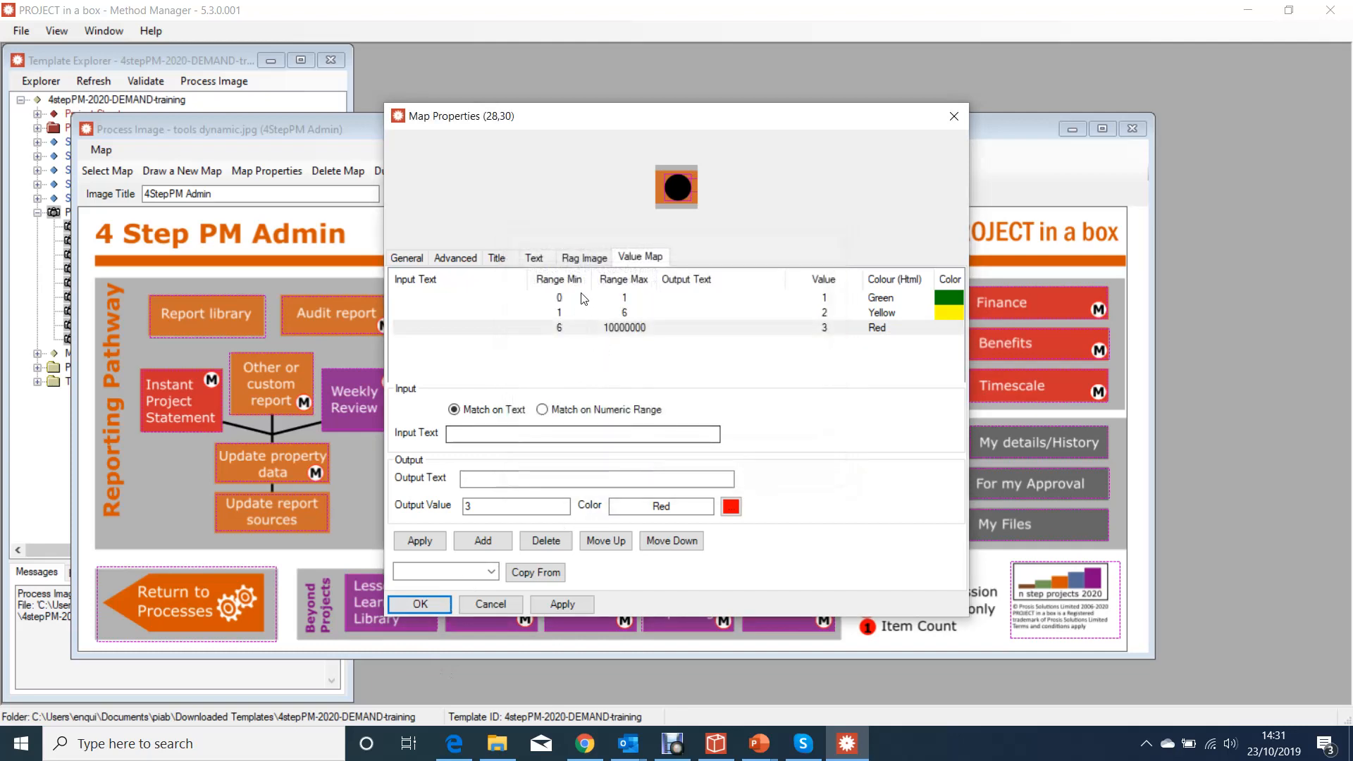
left_click(533, 258)
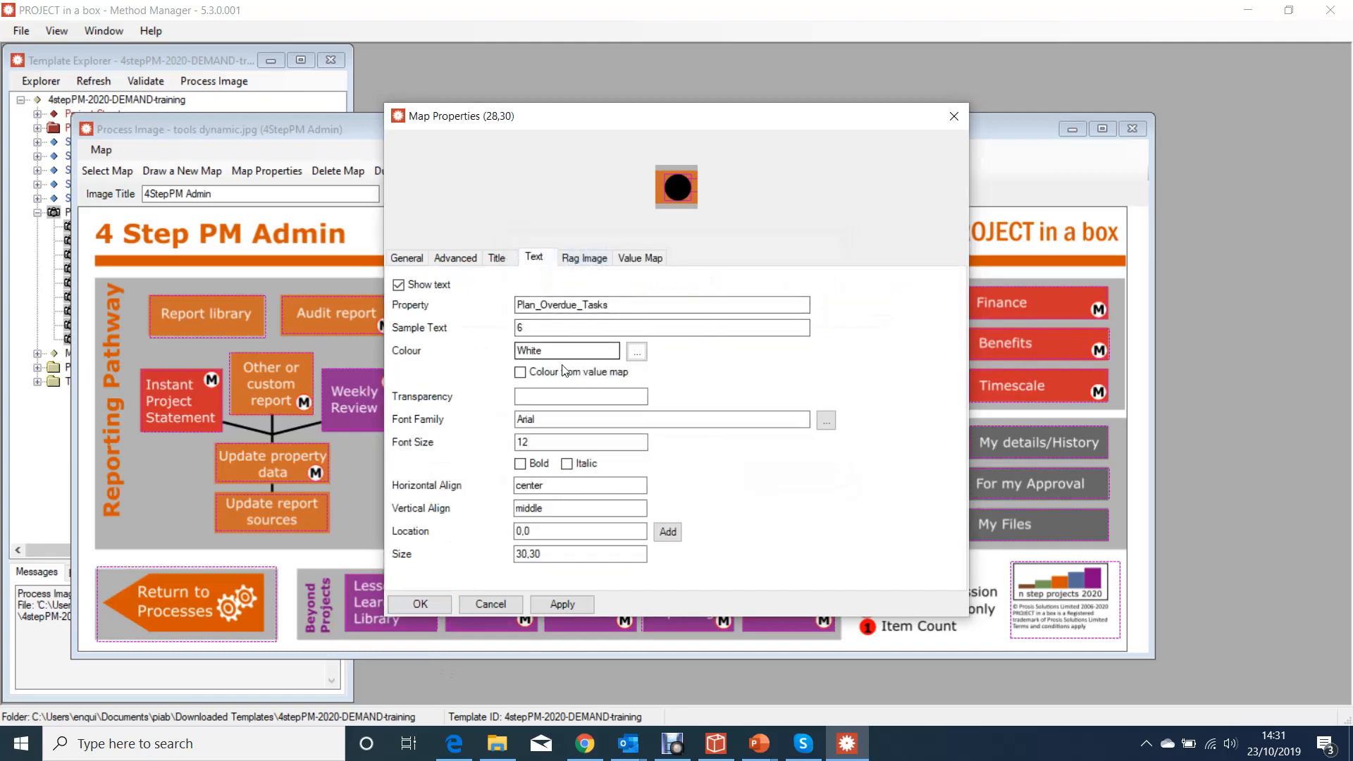
left_click(540, 556)
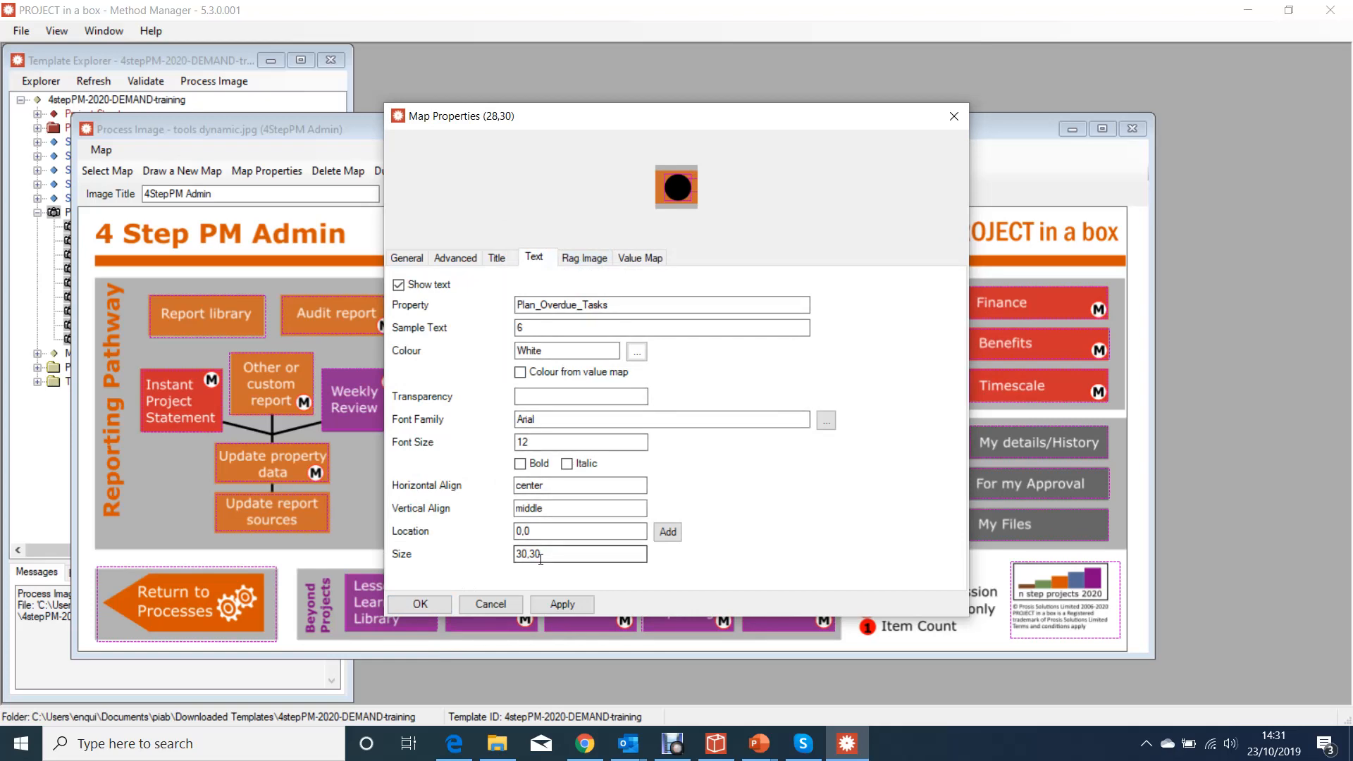
left_click(554, 601)
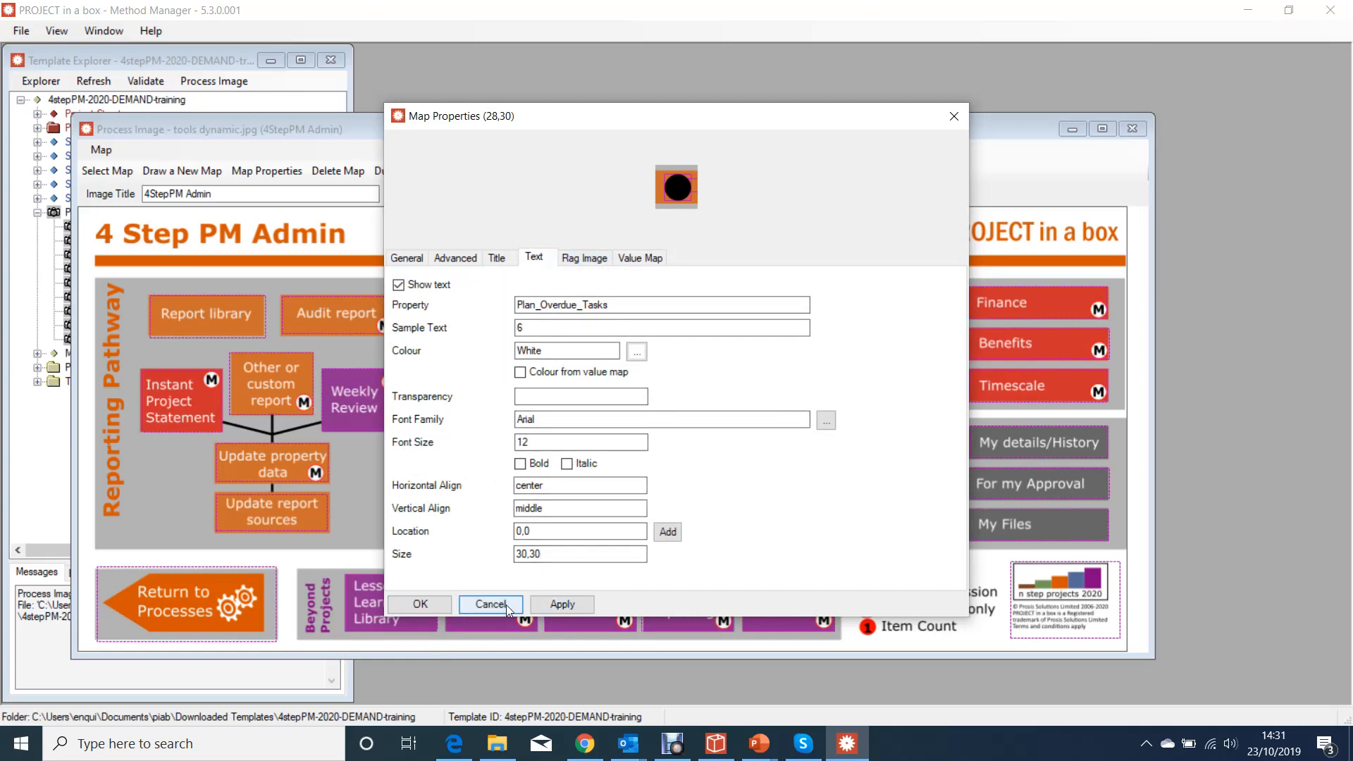
left_click(488, 606)
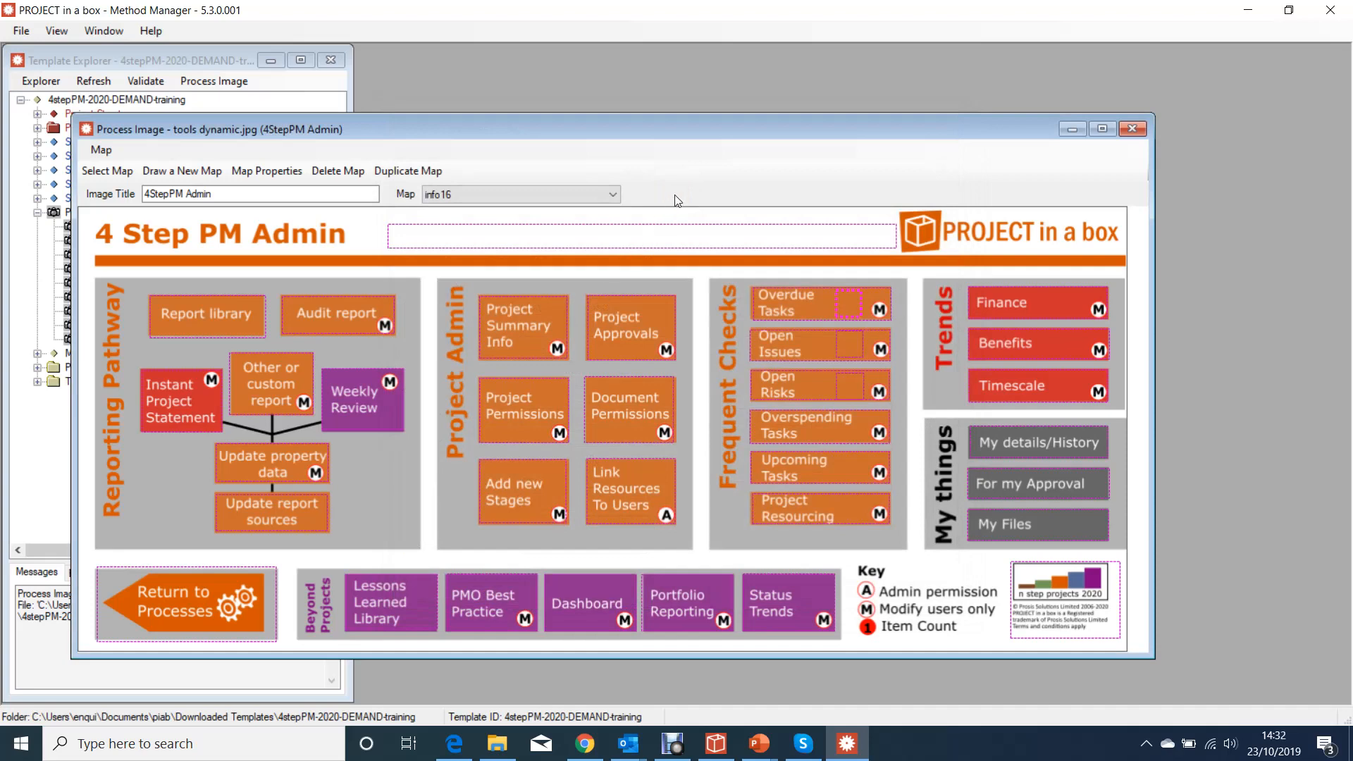
Switch to PROJECT in a box Manager Version and open Admin Features from the 4 Step PM Process image.
left_click(715, 743)
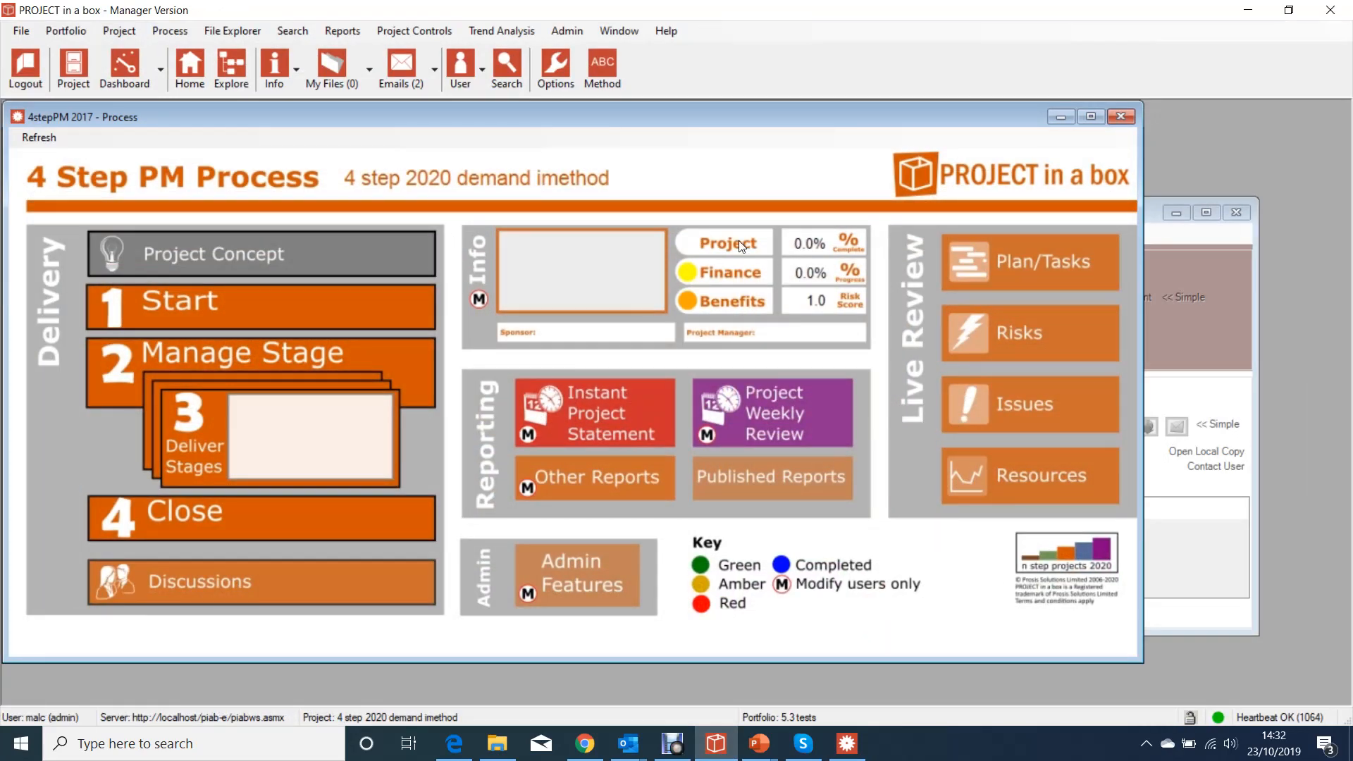
left_click(604, 574)
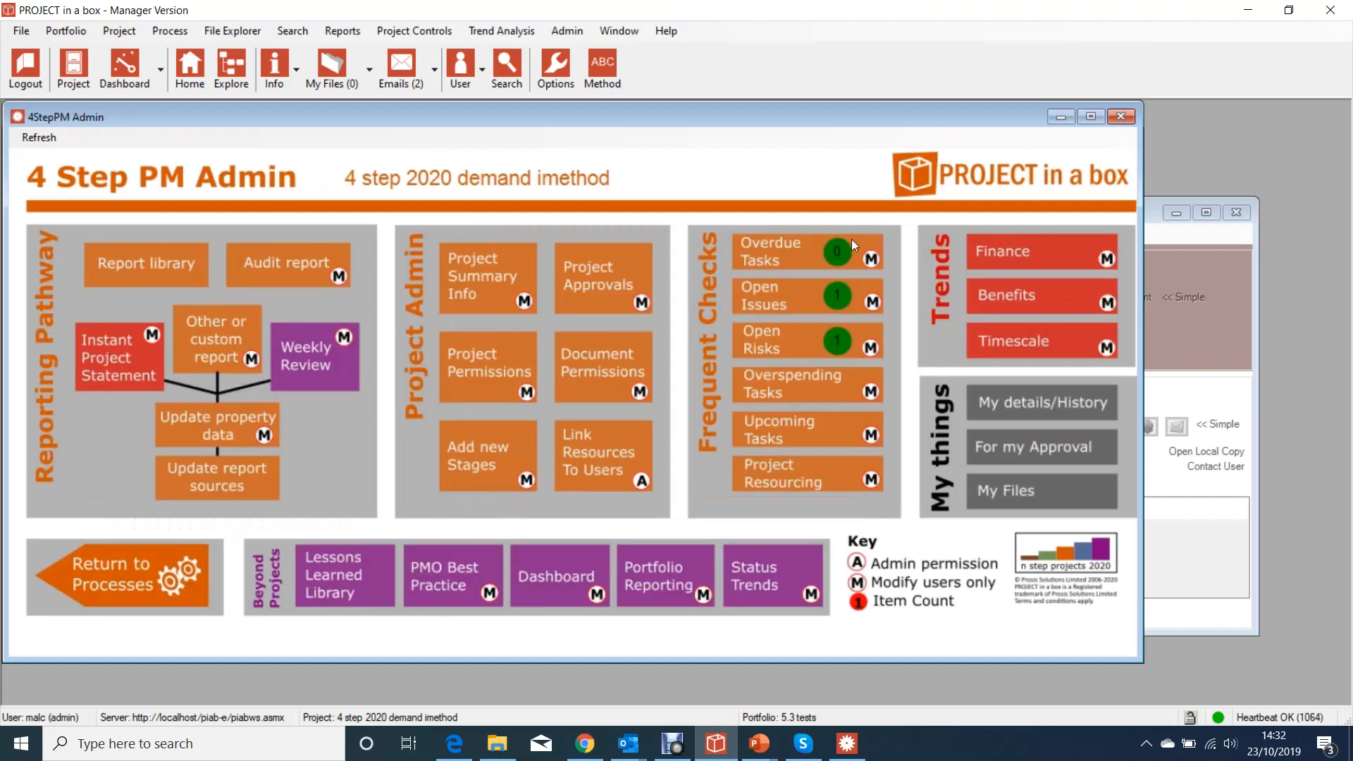